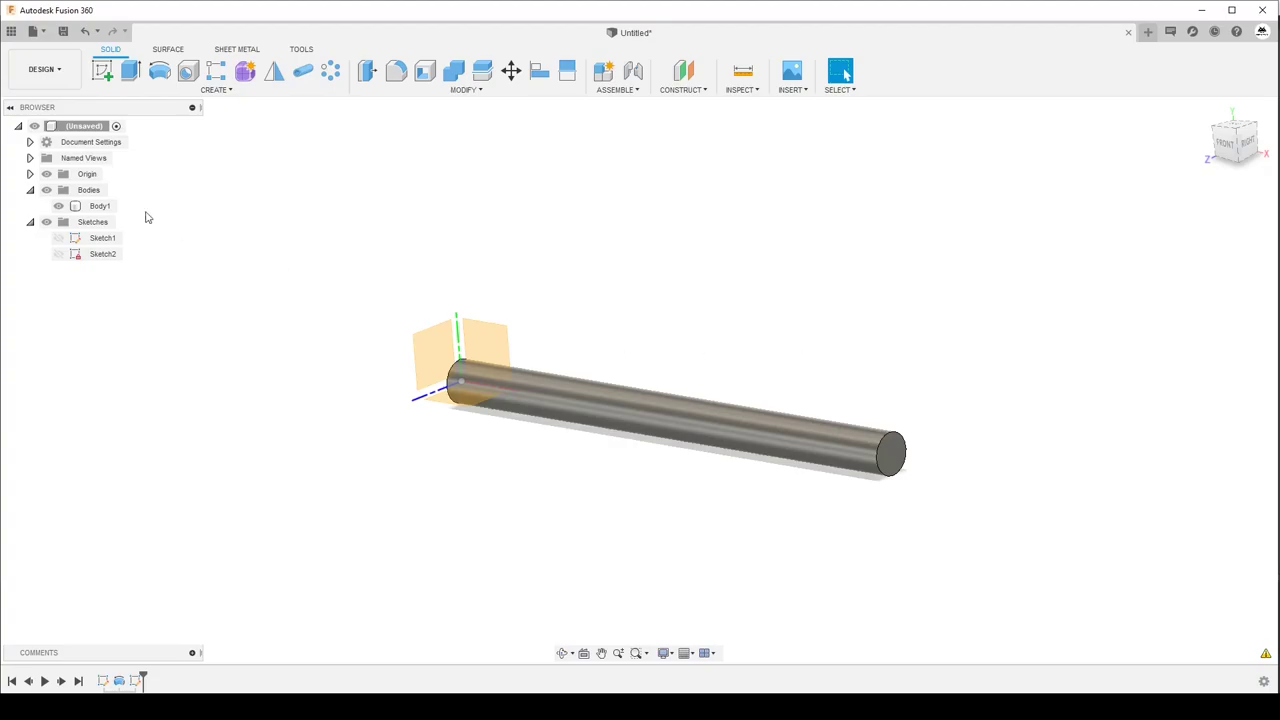
# - Orbit the rod slightly and start a new sketch so the origin planes appear
pyautogui.keyDown('shift'); pyautogui.moveTo(234, 314); pyautogui.dragTo(157, 223, button='middle'); pyautogui.keyUp('shift')
pyautogui.click(102, 70)
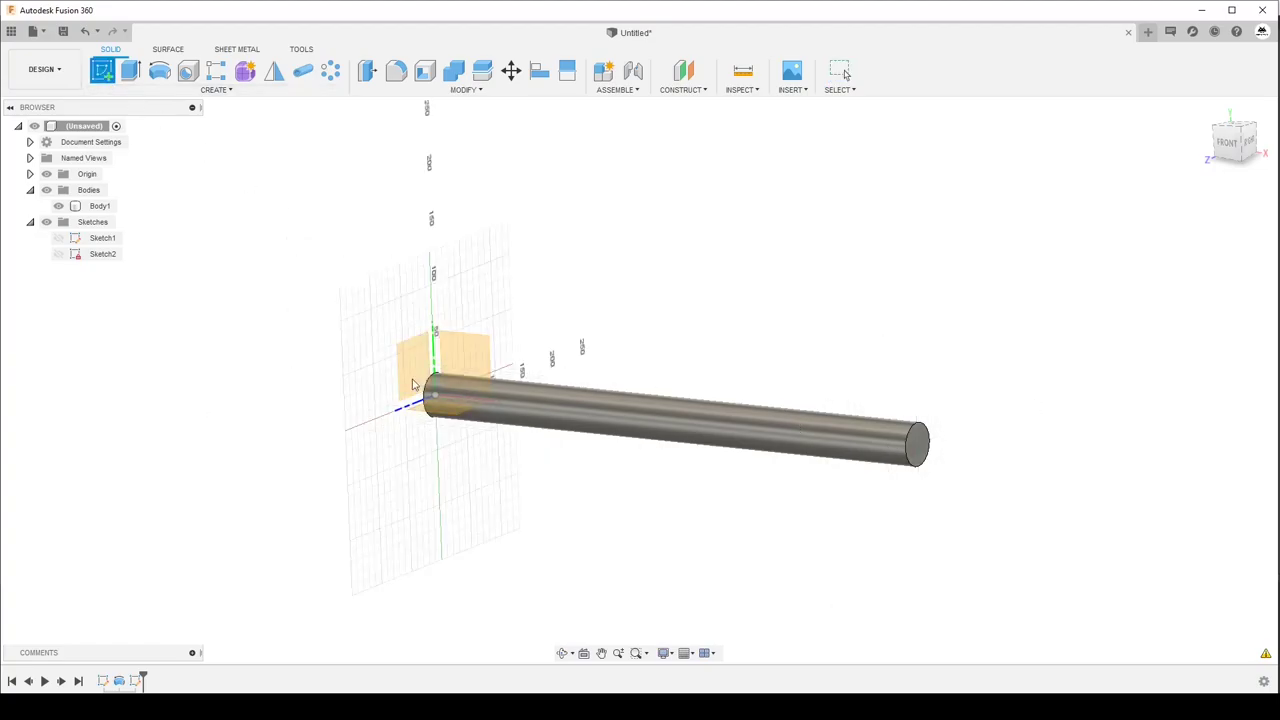
# - Place the sketch on the front (XY) plane and project Body1's outline into it
pyautogui.click(457, 363)
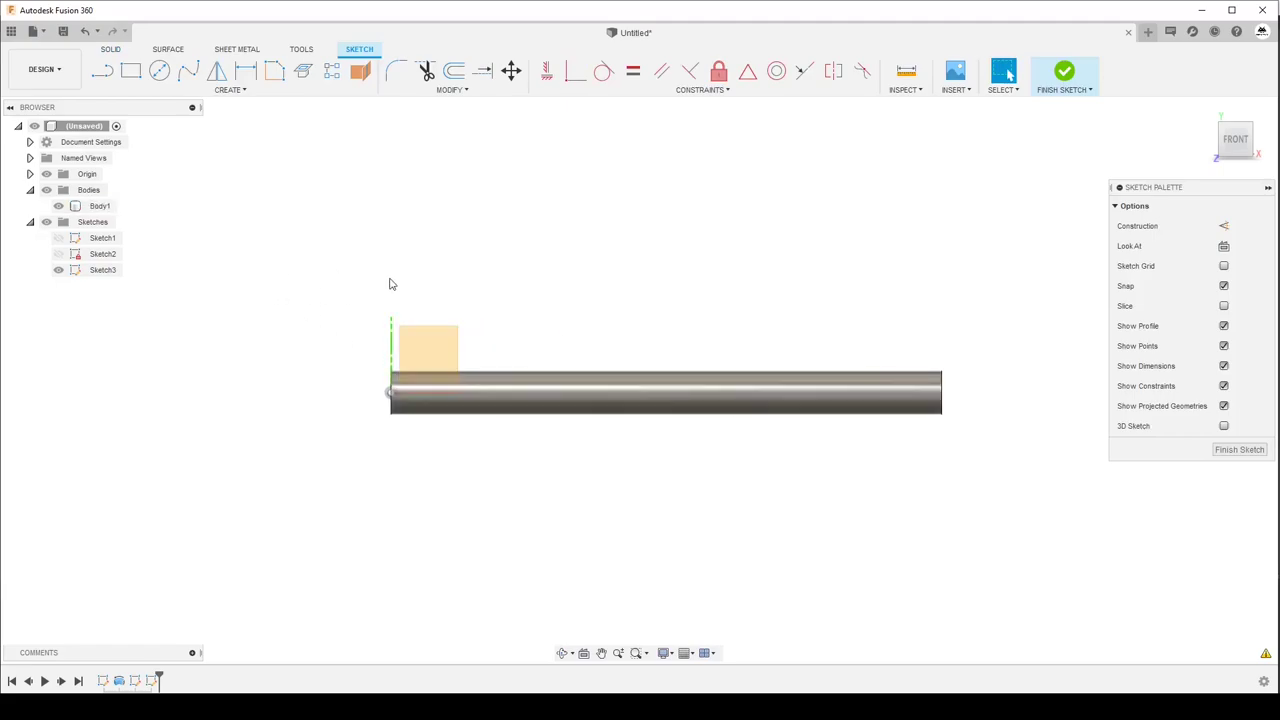
pyautogui.press('p')
pyautogui.click(560, 391)
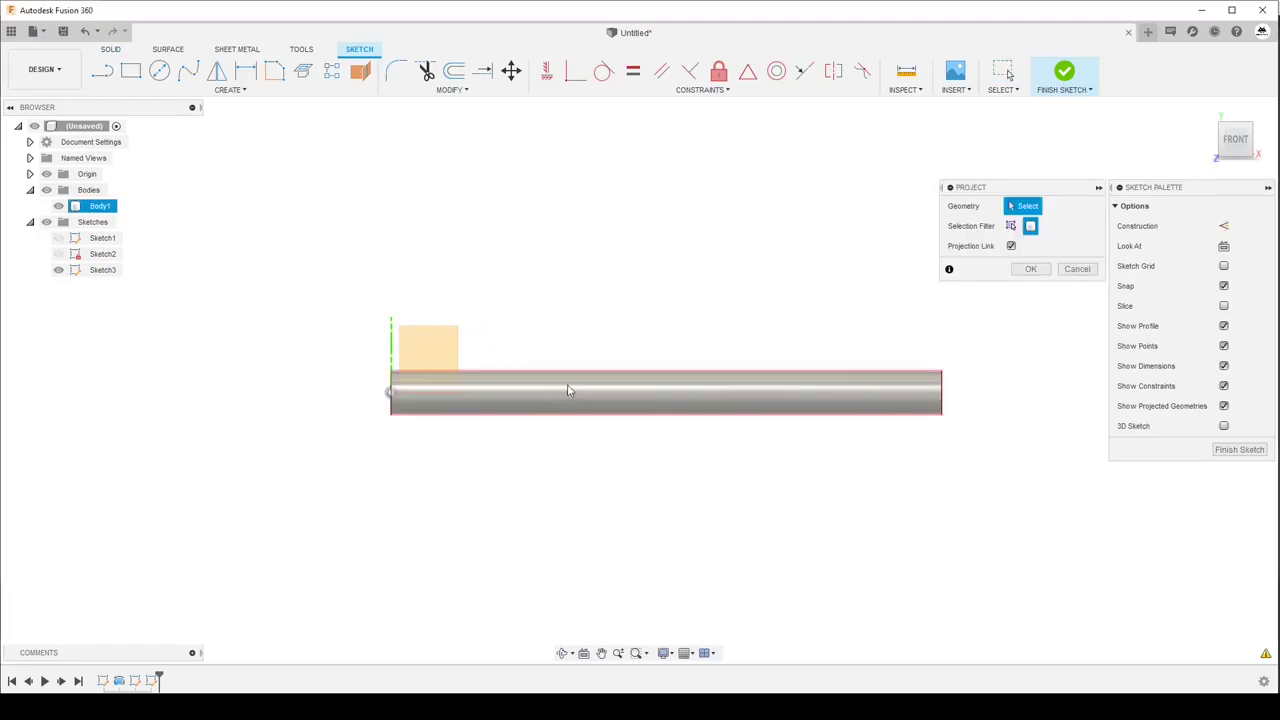
pyautogui.click(1027, 271)
pyautogui.click(102, 70)
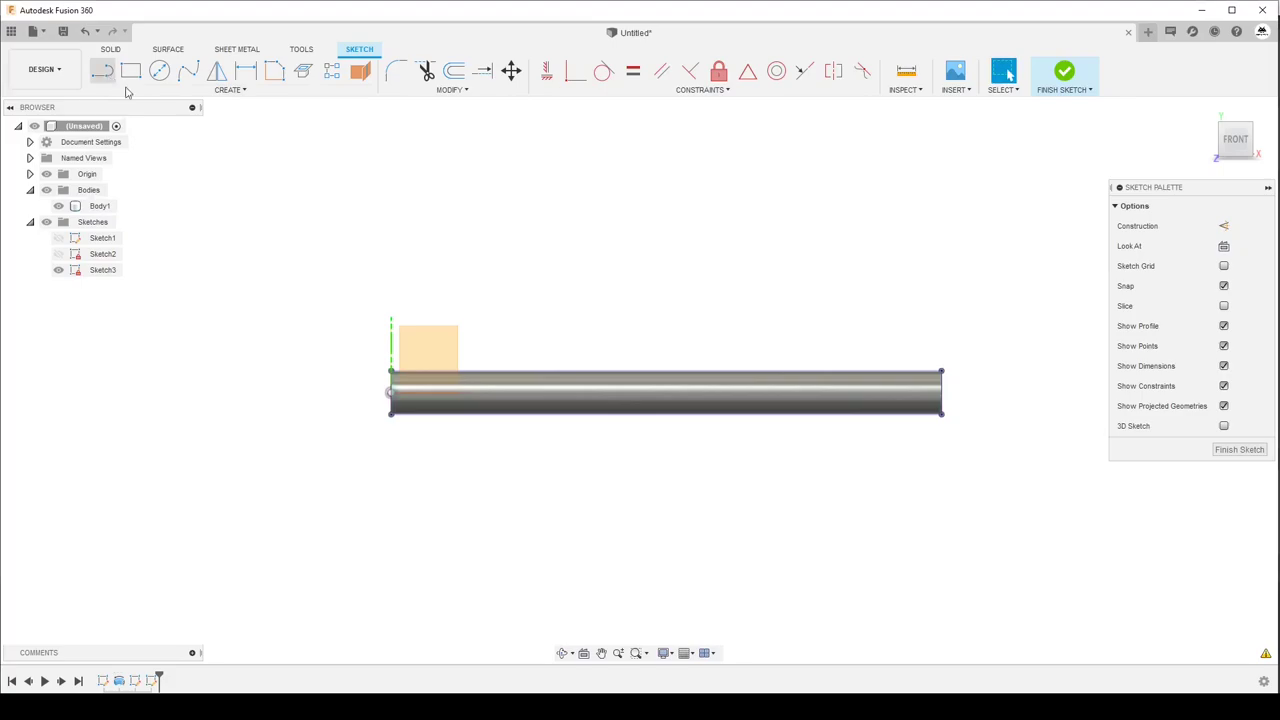
# - Draw a line along the rod's axis and an angled line rising up-right from it
pyautogui.click(390, 393)
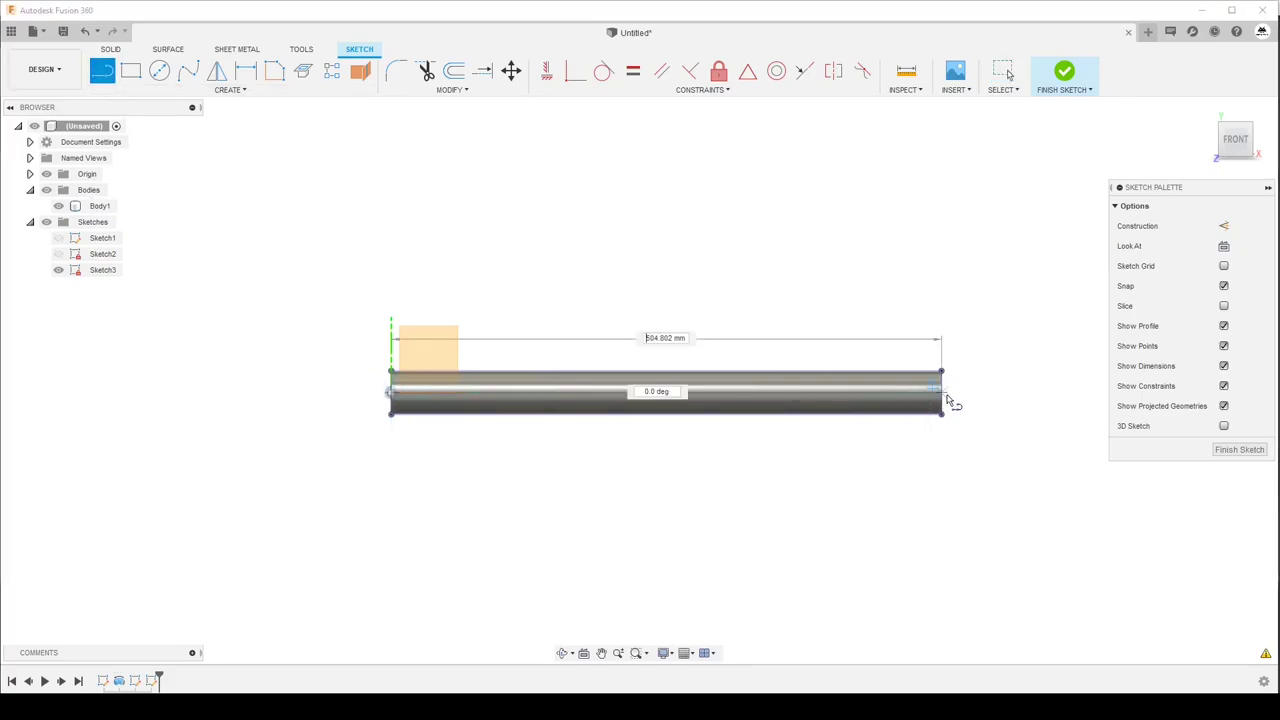
pyautogui.click(941, 395)
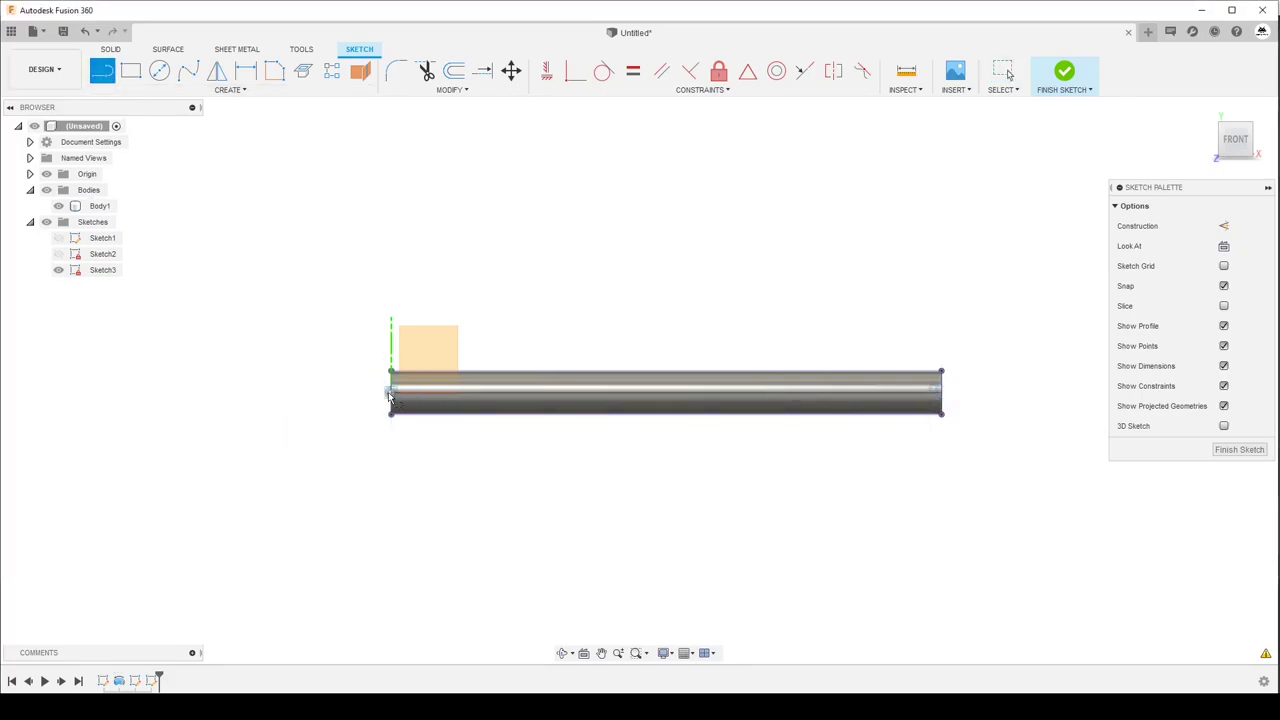
pyautogui.scroll(2, 575, 387)
pyautogui.scroll(1, 543, 383)
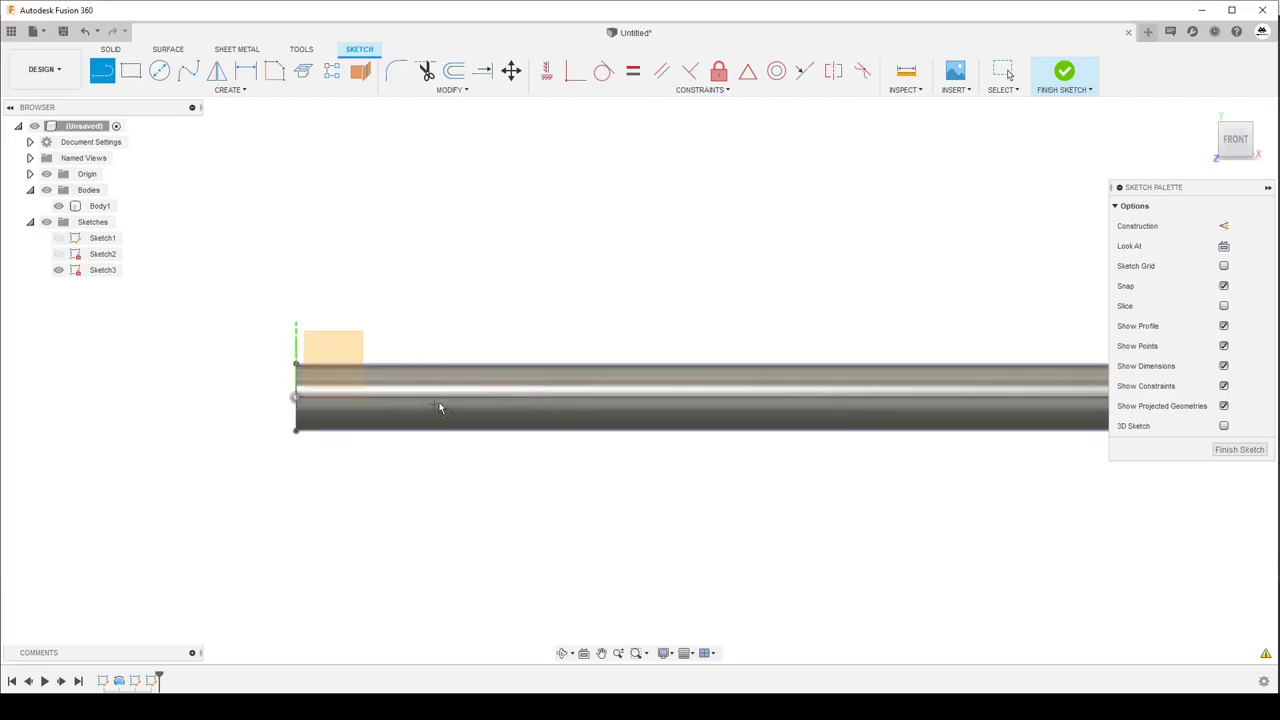
pyautogui.click(429, 397)
pyautogui.scroll(-3, 429, 397)
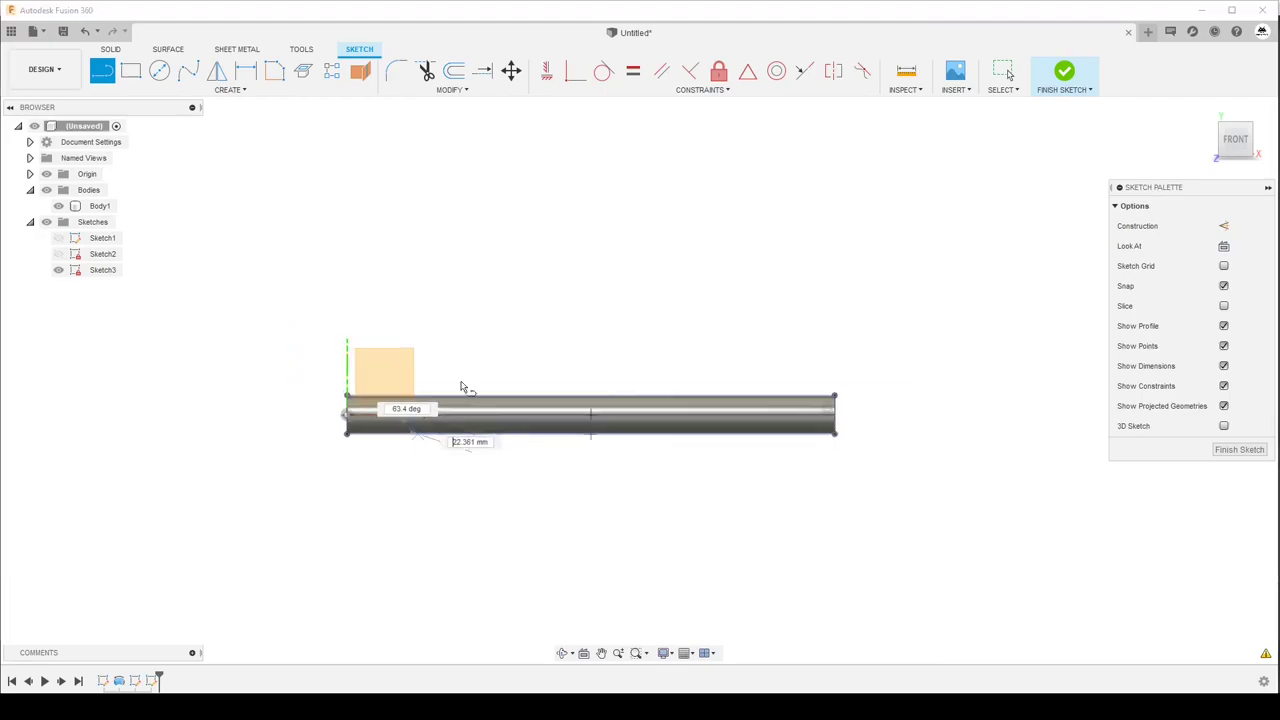
pyautogui.scroll(-2, 607, 157)
pyautogui.scroll(-1, 607, 157)
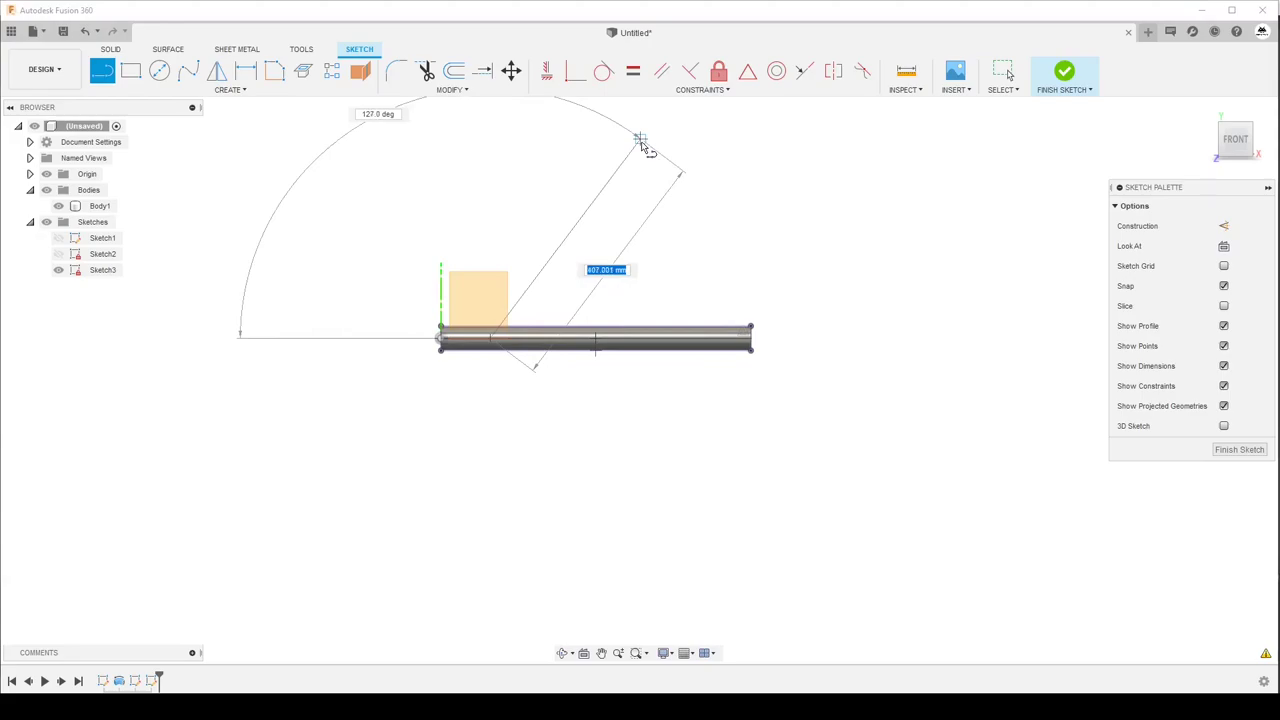
pyautogui.click(640, 138)
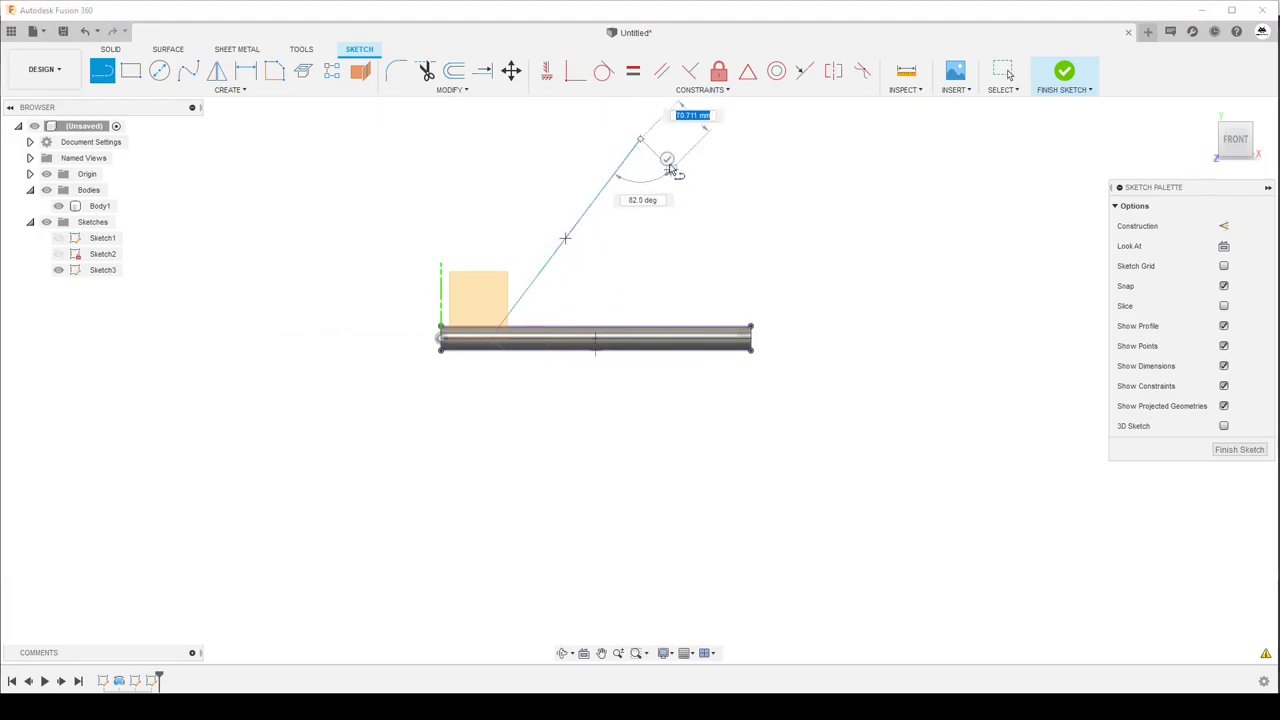
pyautogui.press('Escape')
# - Draw a vertical line up to the rod's top edge and a horizontal line to the angled line
pyautogui.click(106, 72)
pyautogui.scroll(2, 450, 330)
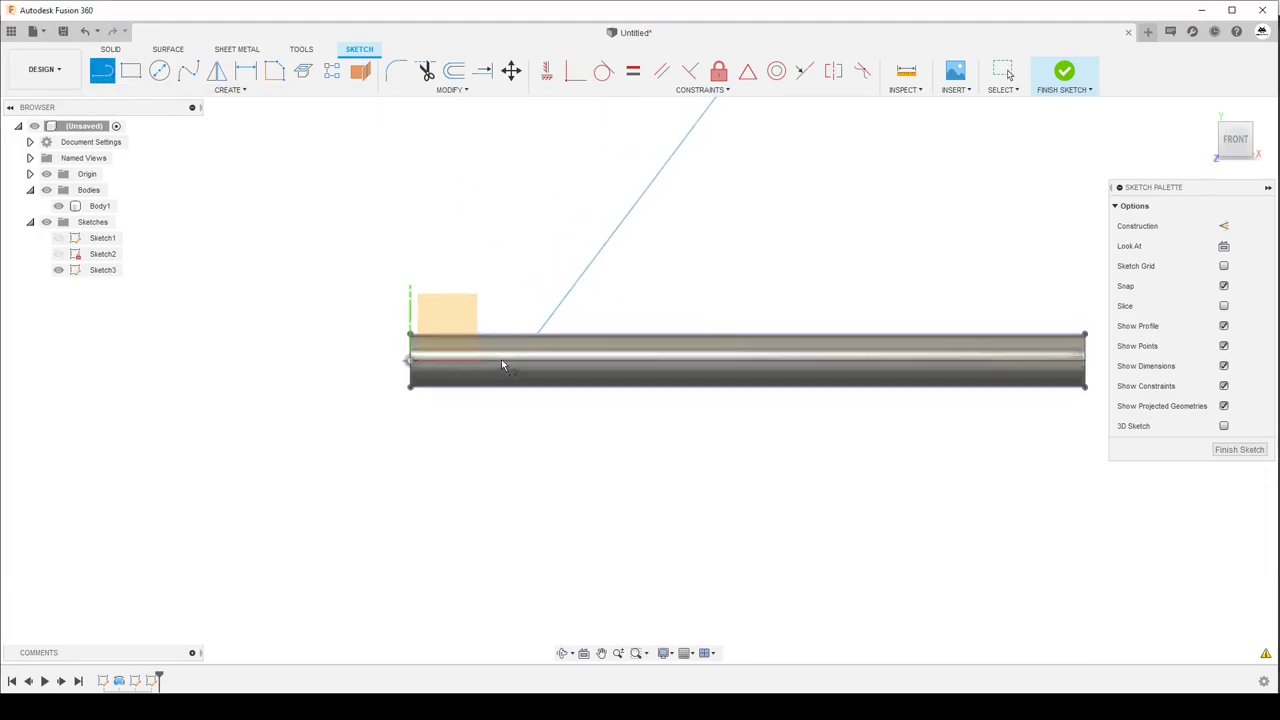
pyautogui.scroll(2, 506, 360)
pyautogui.scroll(2, 503, 345)
pyautogui.click(112, 73)
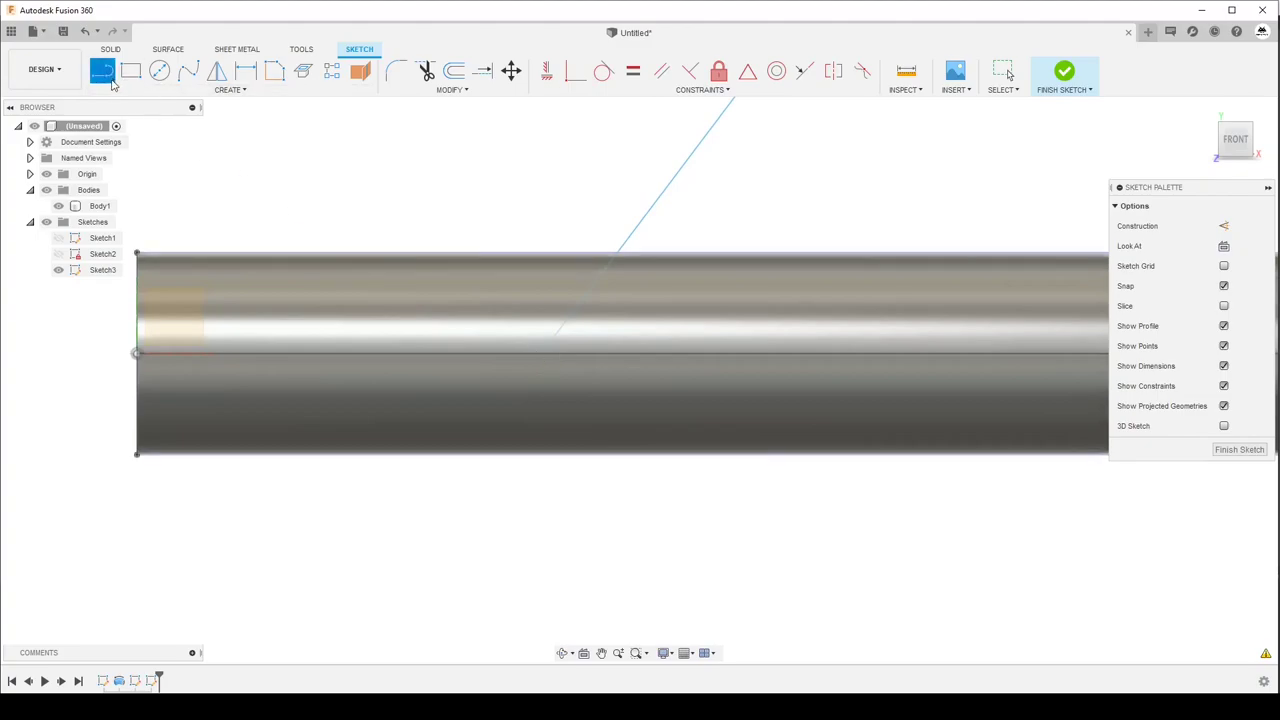
pyautogui.click(541, 354)
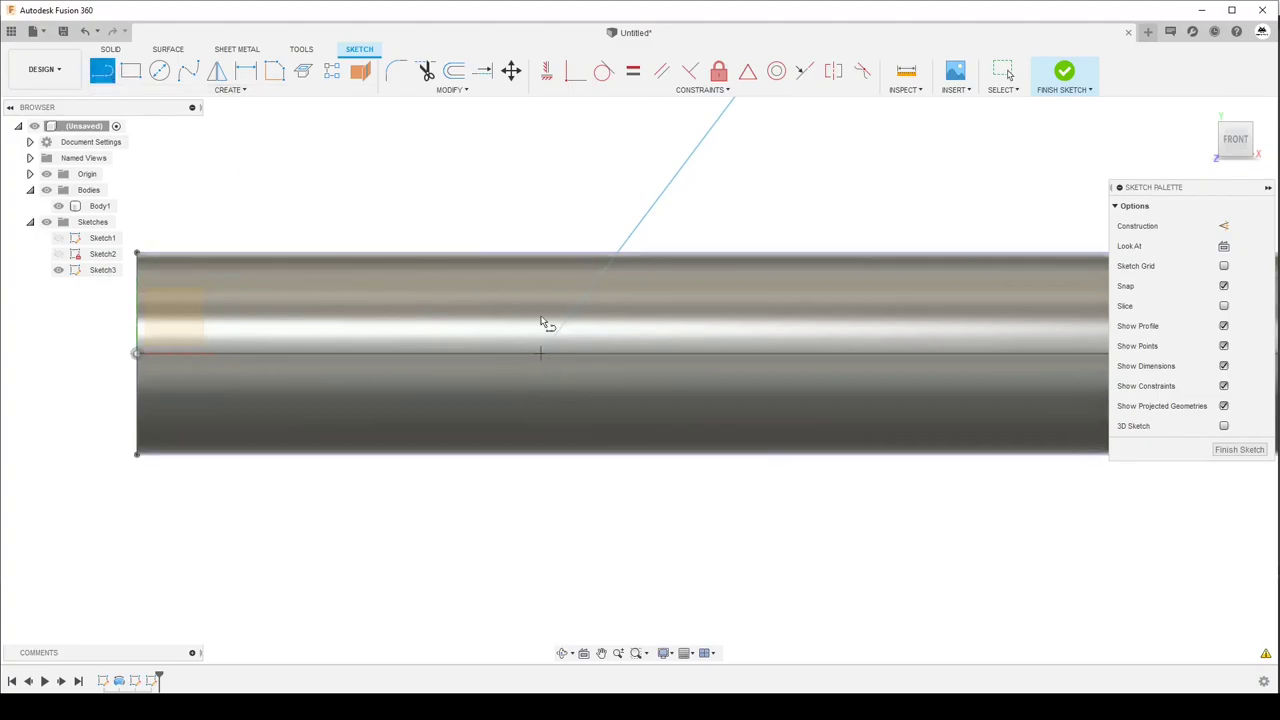
pyautogui.click(541, 254)
pyautogui.click(617, 253)
pyautogui.press('Escape')
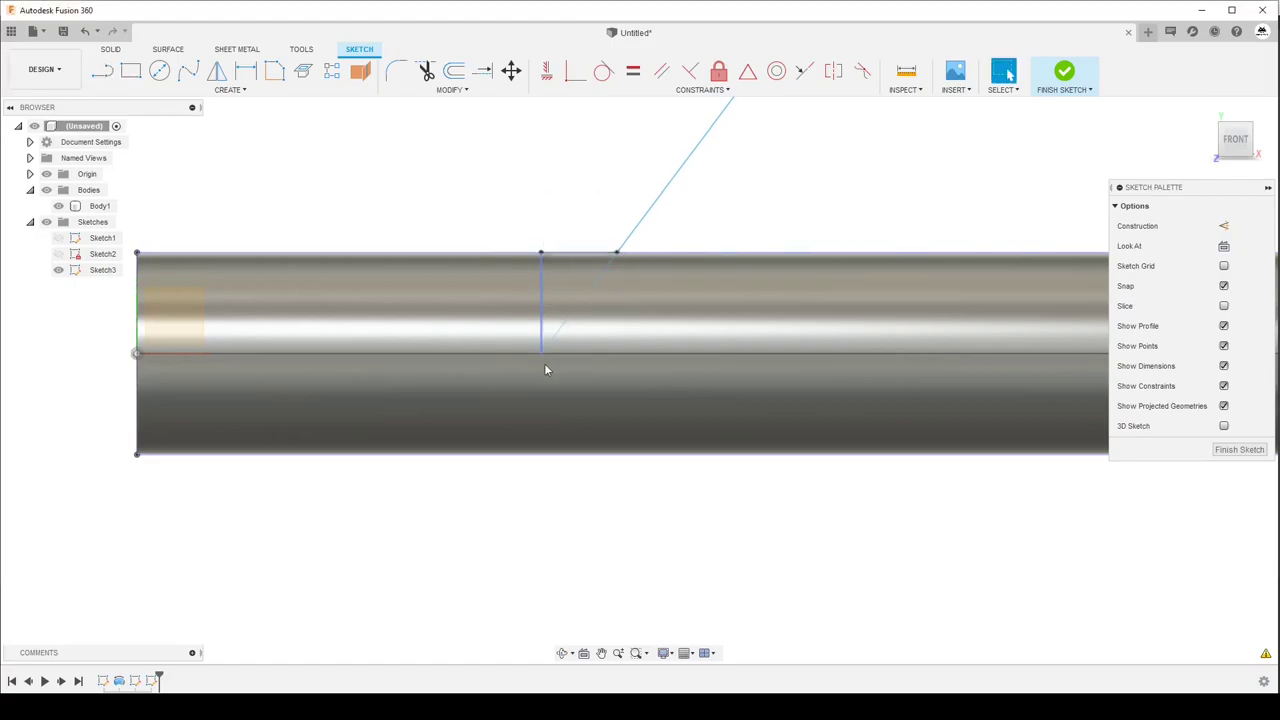
# - Dimension the short top horizontal segment, setting its length to 10 then 12 mm
pyautogui.click(541, 354)
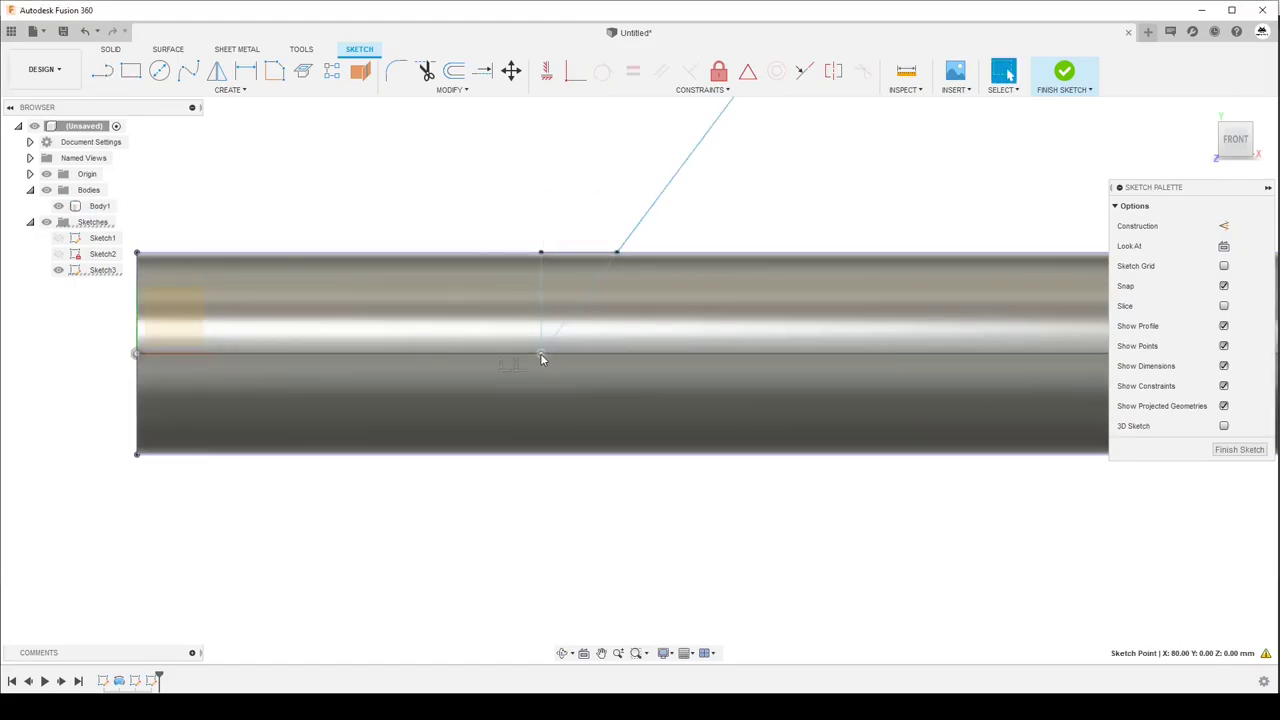
pyautogui.click(718, 77)
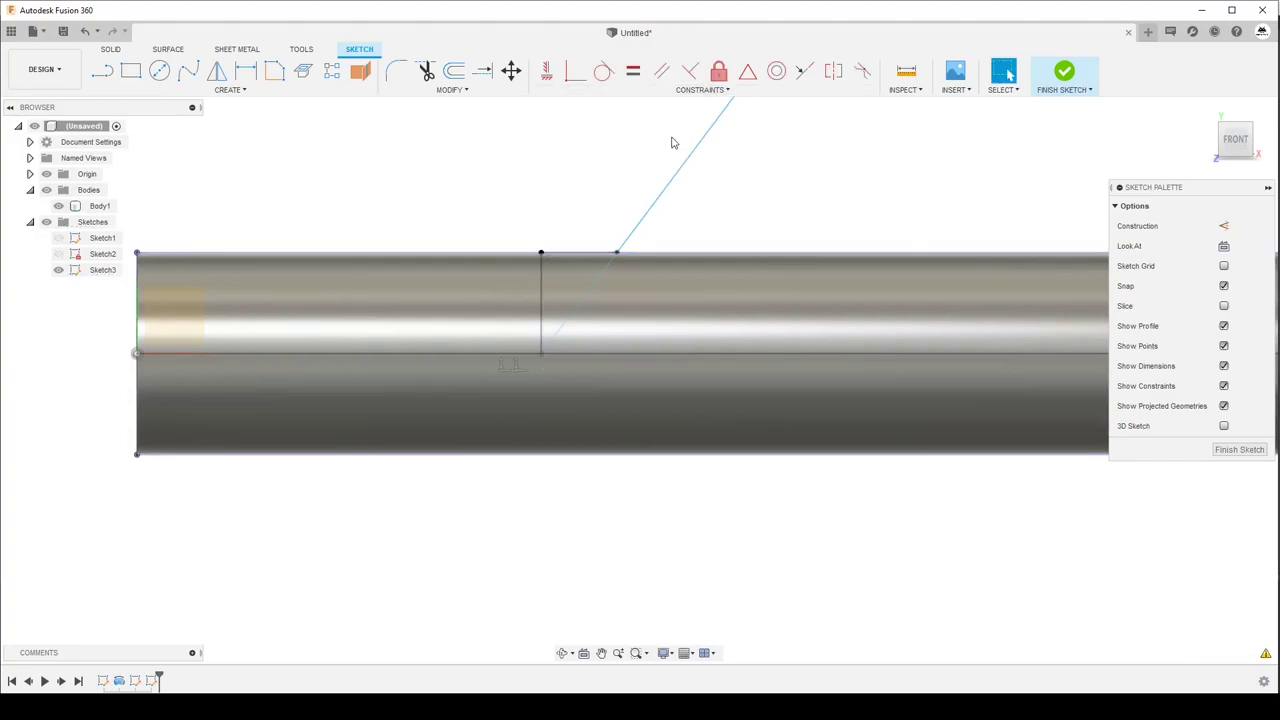
pyautogui.click(591, 252)
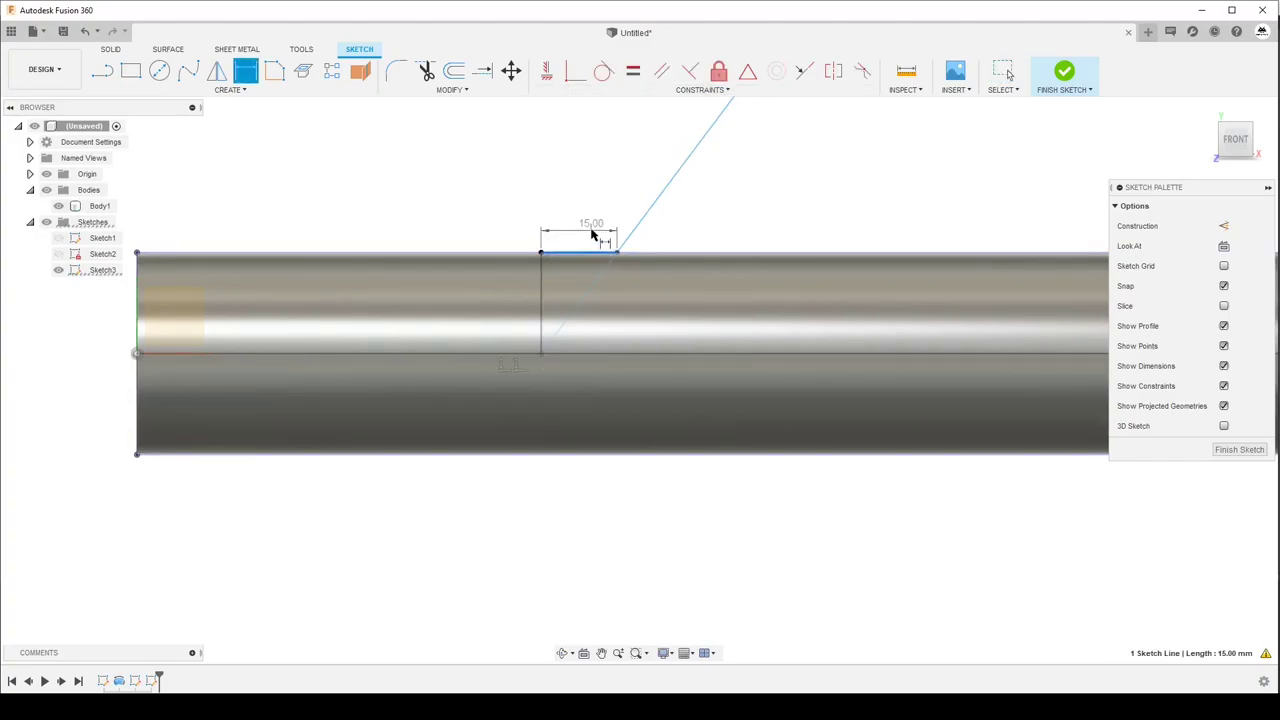
pyautogui.click(593, 233)
pyautogui.doubleClick(593, 233)
pyautogui.write('10')
pyautogui.press('Return')
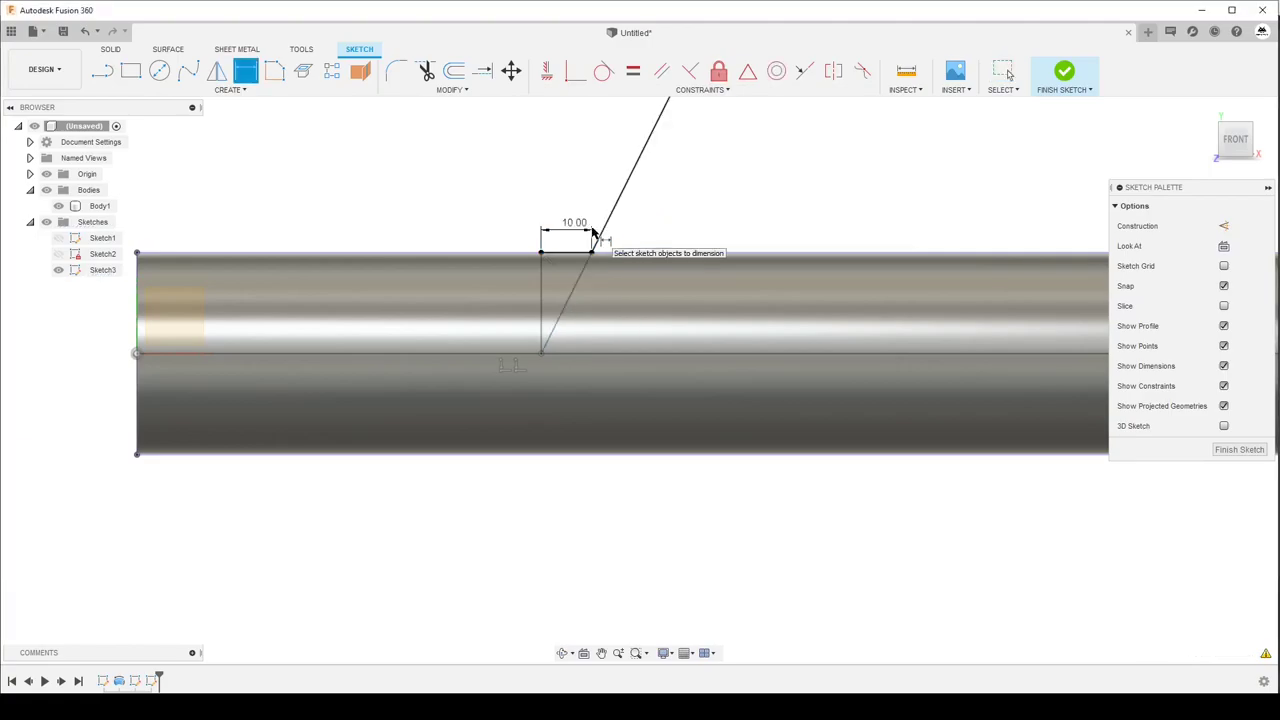
pyautogui.scroll(-3, 520, 390)
pyautogui.scroll(-2, 522, 398)
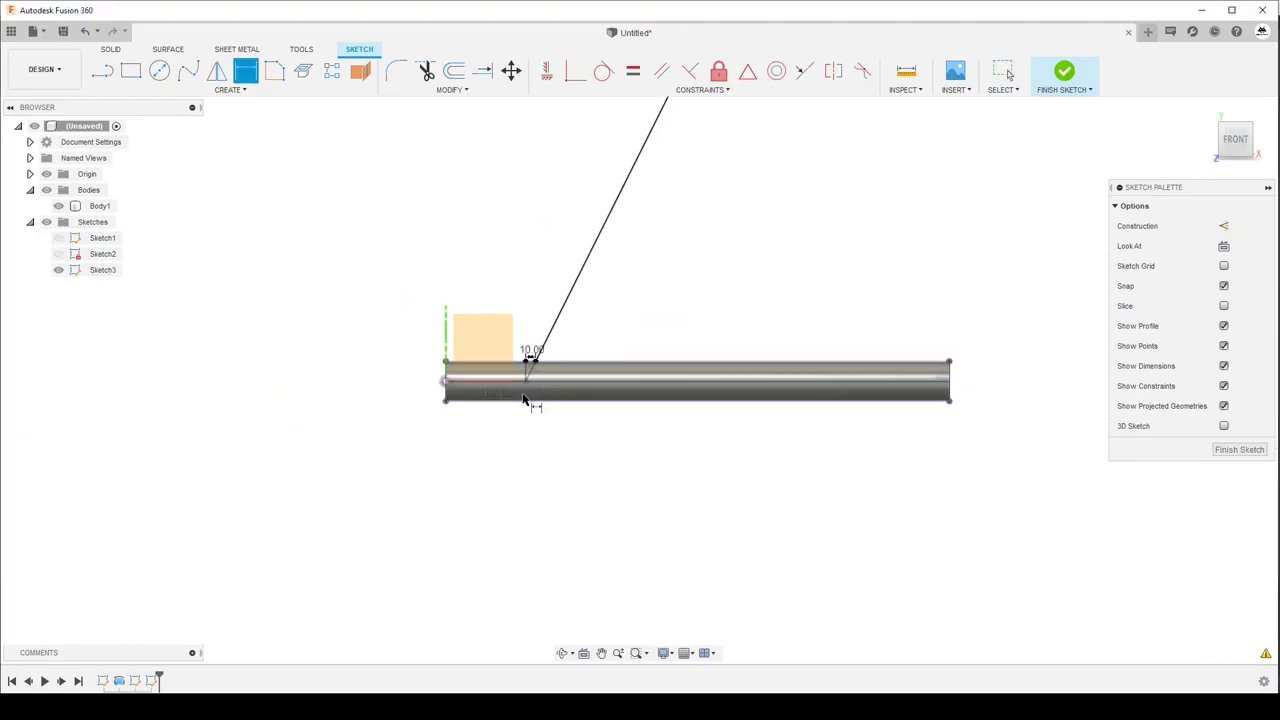
pyautogui.press('Escape')
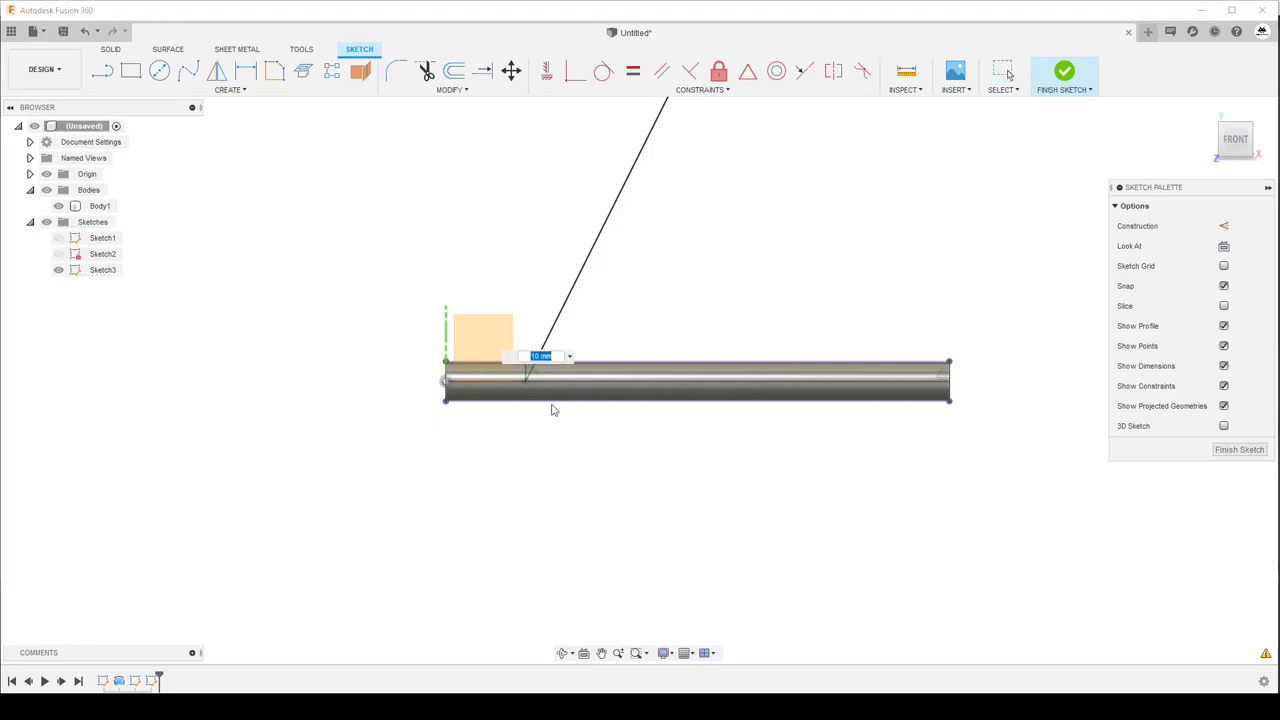
pyautogui.write('12')
pyautogui.press('Return')
# - Change the 12.00 dimension where the angled line meets the rod to 10 mm
pyautogui.scroll(-2, 603, 443)
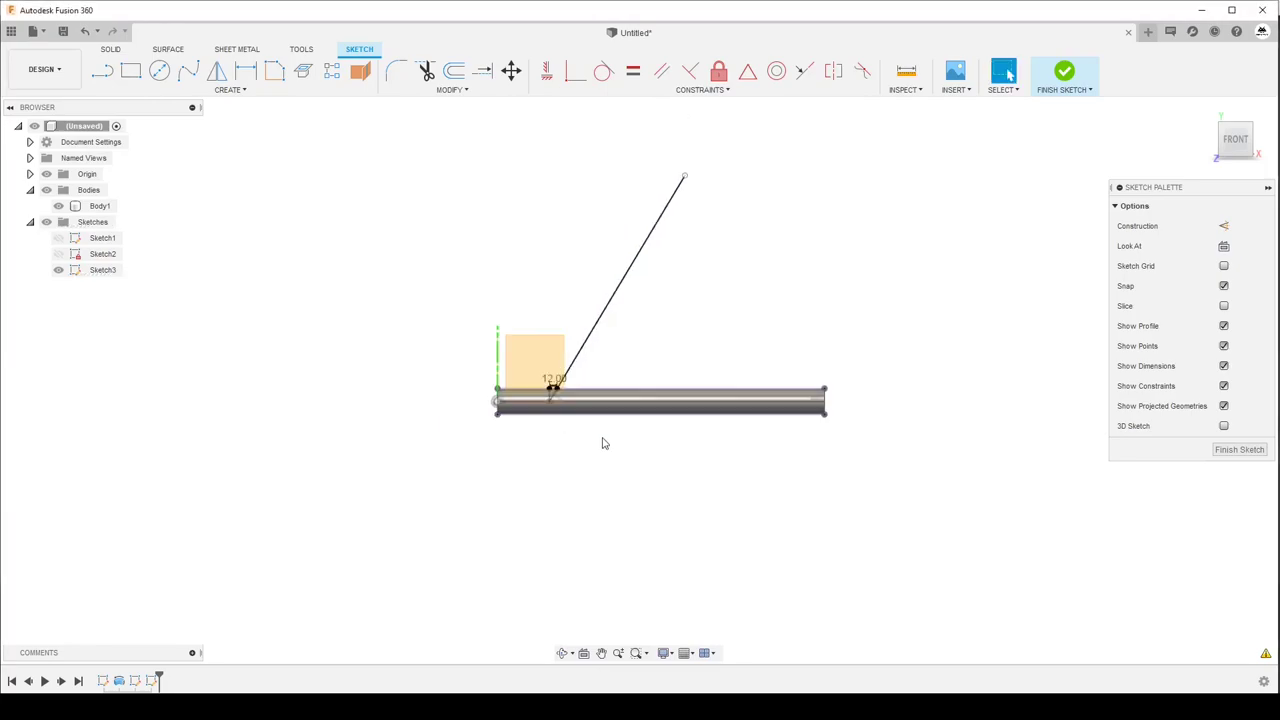
pyautogui.scroll(-1, 603, 443)
pyautogui.scroll(2, 565, 390)
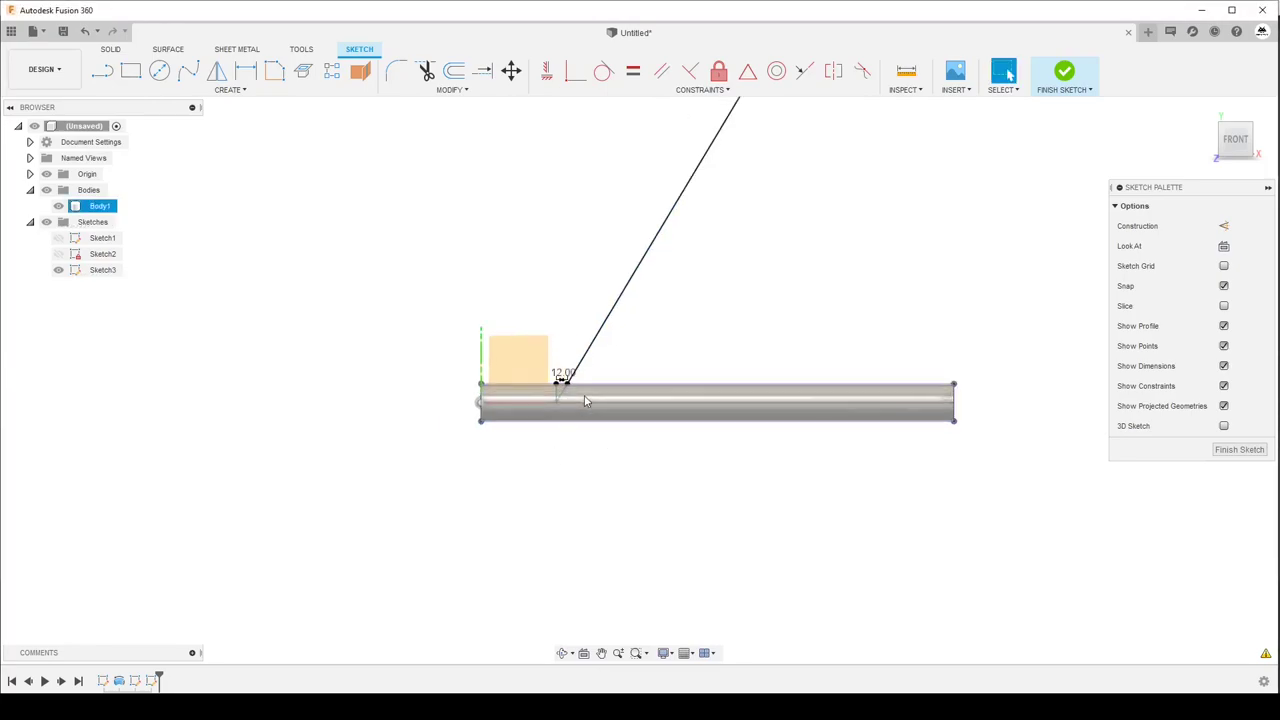
pyautogui.scroll(2, 550, 372)
pyautogui.scroll(2, 543, 366)
pyautogui.doubleClick(544, 362)
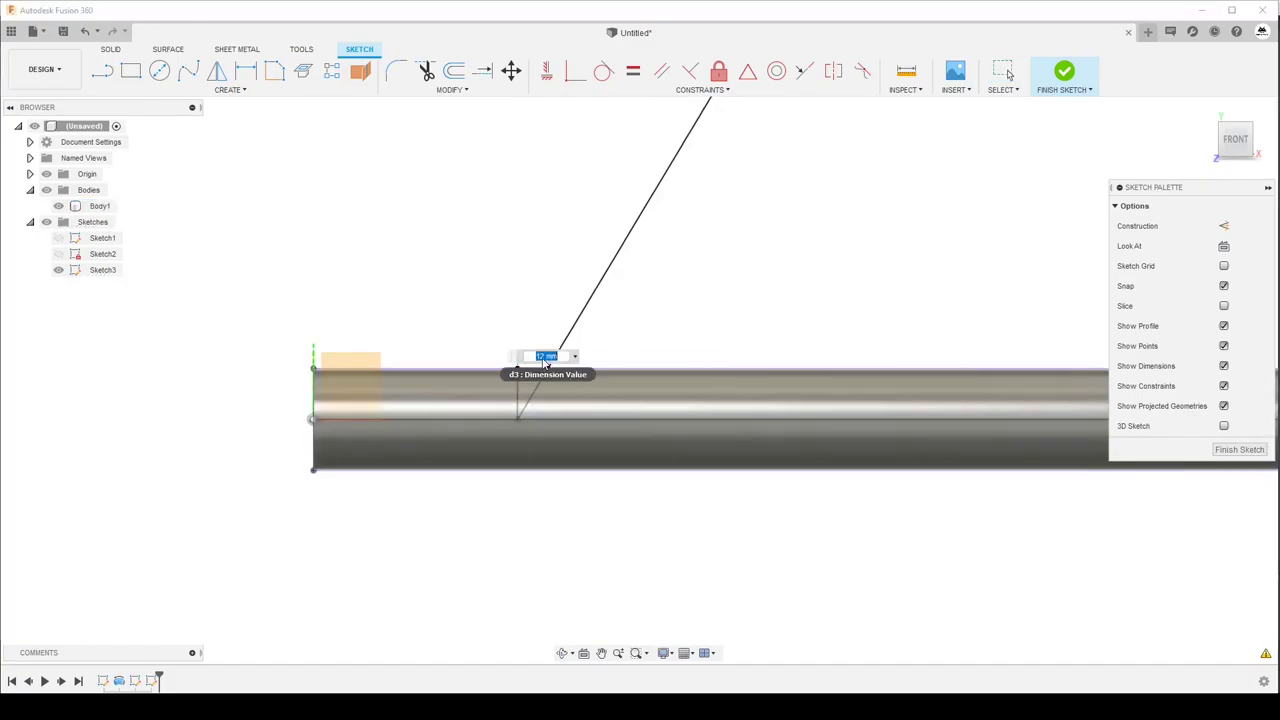
pyautogui.write('10')
pyautogui.press('Return')
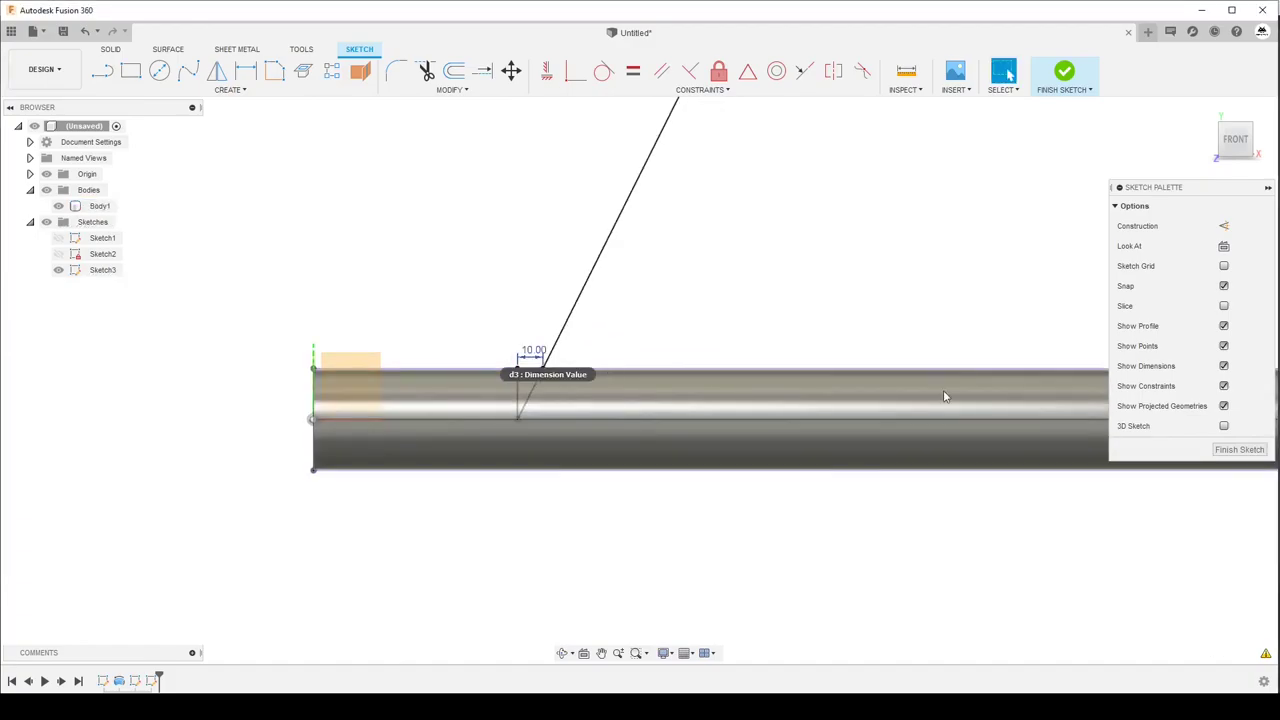
# - Offset the angled line 5 mm to create a parallel line forming a narrow strip
pyautogui.click(454, 70)
pyautogui.click(593, 277)
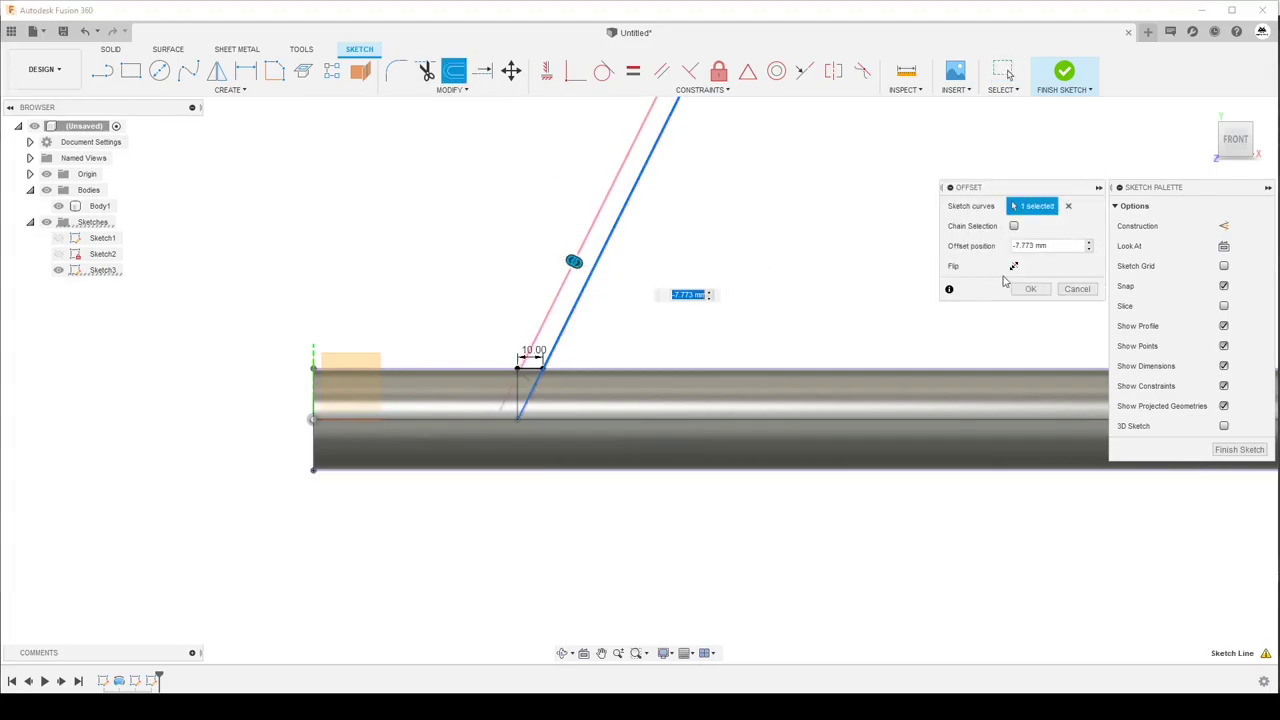
pyautogui.click(1045, 246)
pyautogui.write('-5')
pyautogui.press('Return')
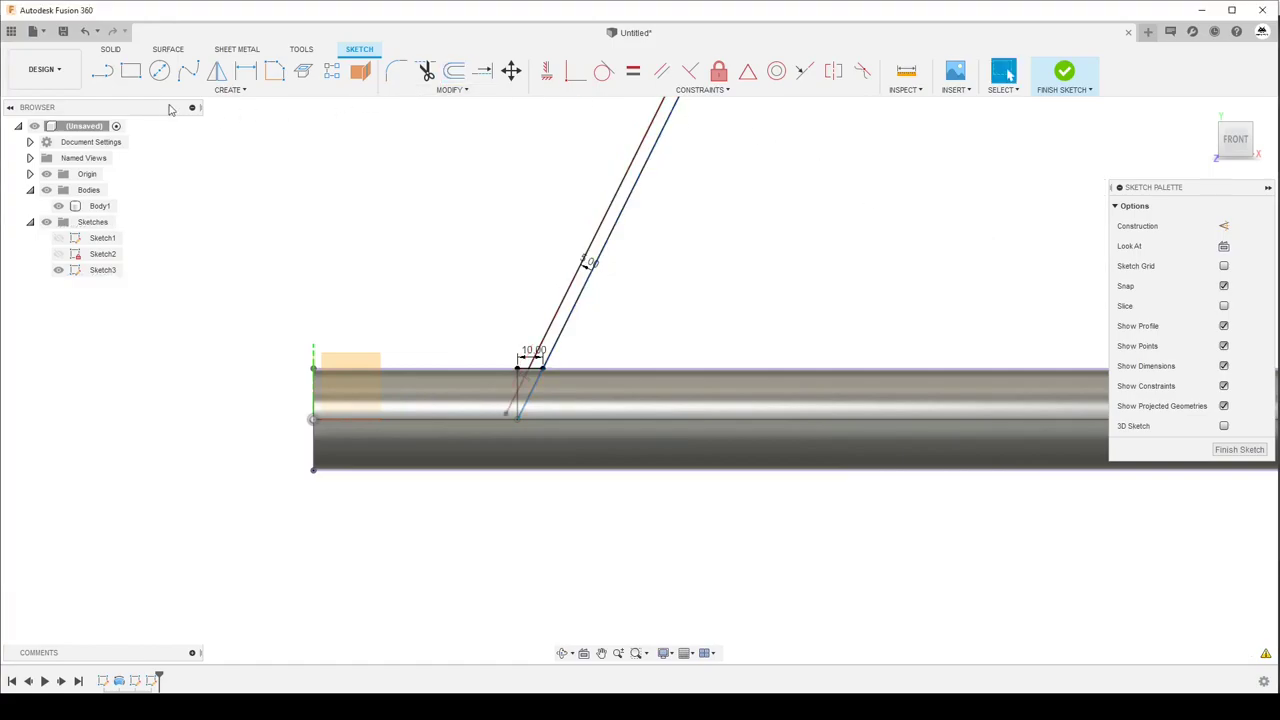
# - Review the closed angled strip and switch to the Solid modelling tools
pyautogui.click(102, 70)
pyautogui.scroll(3, 643, 432)
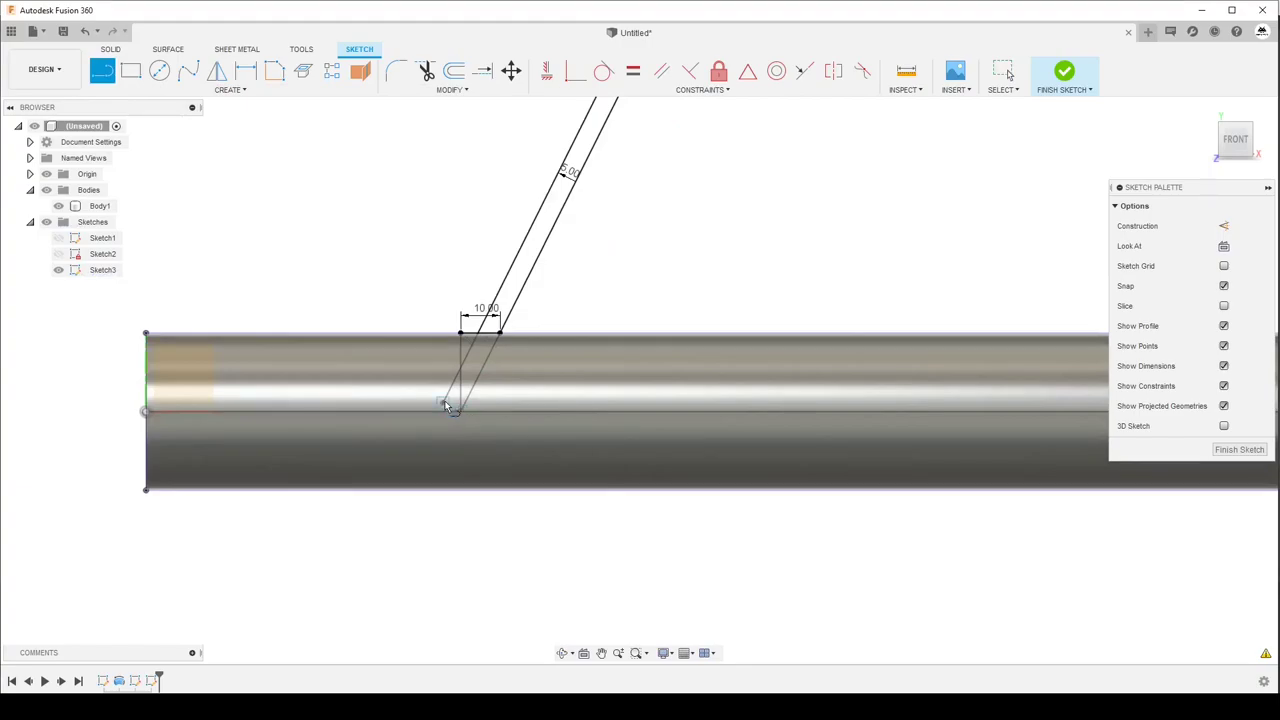
pyautogui.scroll(-3, 478, 430)
pyautogui.scroll(-2, 486, 434)
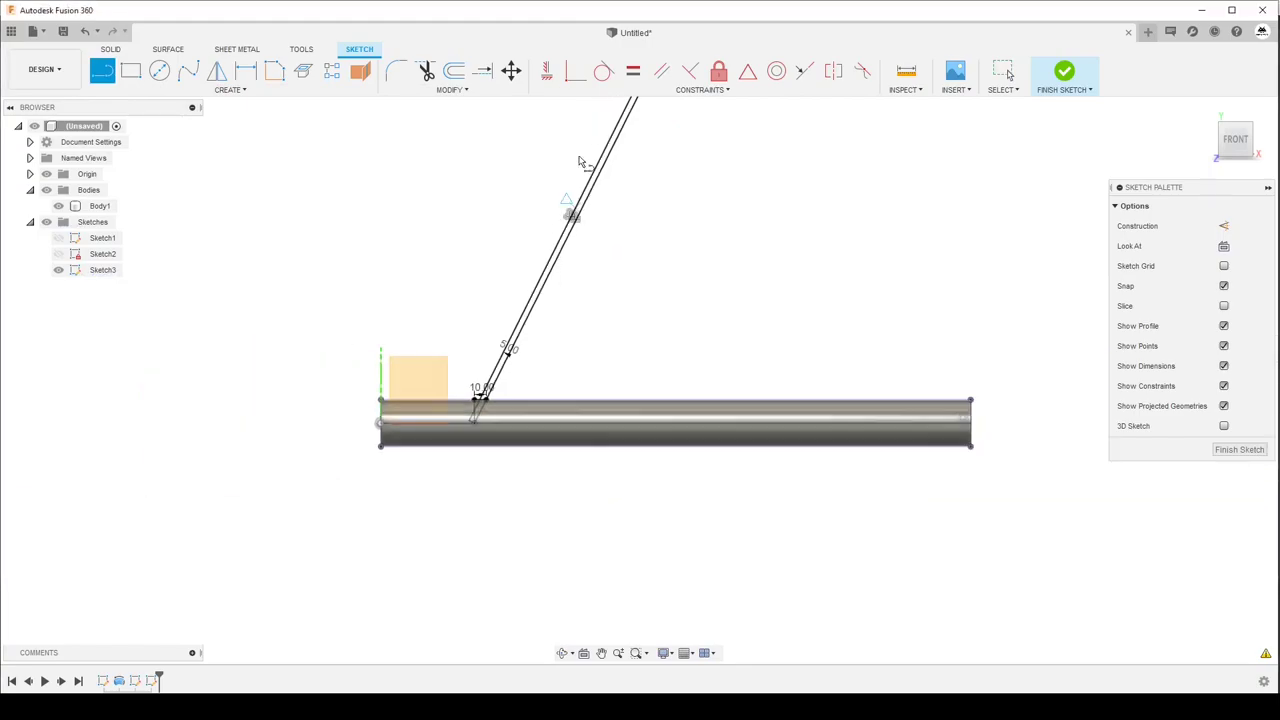
pyautogui.scroll(2, 645, 132)
pyautogui.scroll(2, 648, 135)
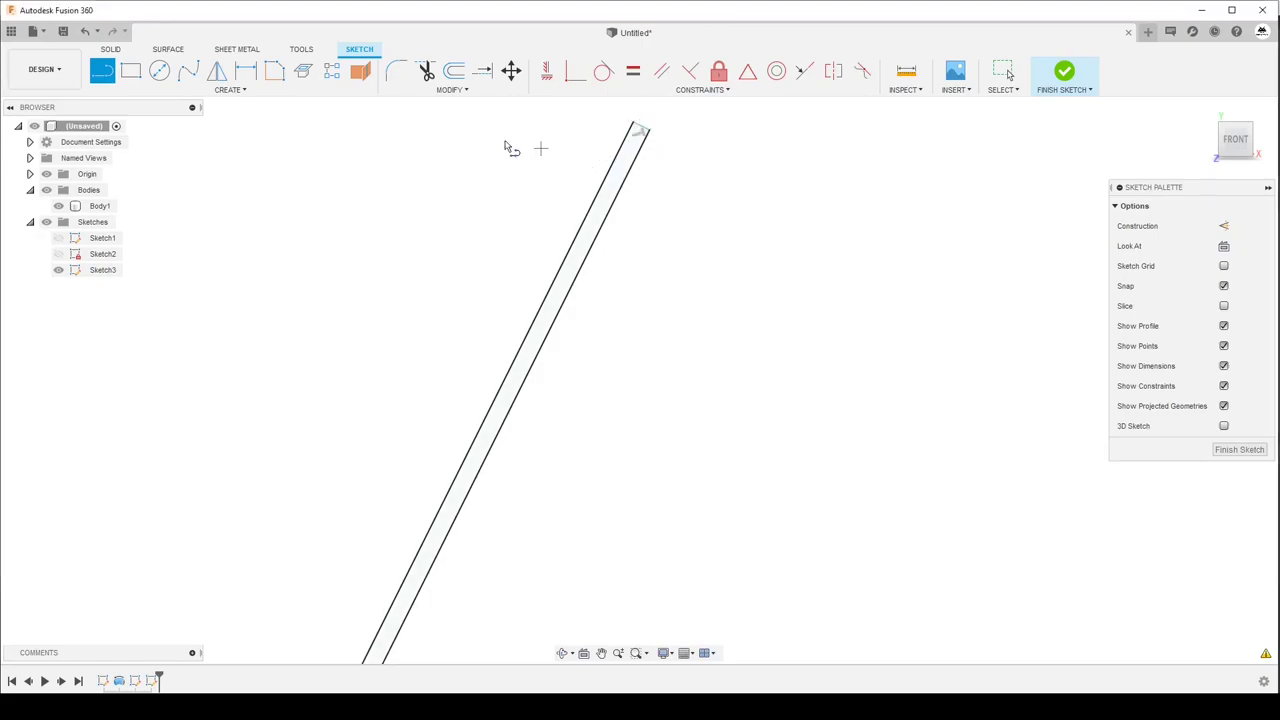
pyautogui.moveTo(509, 143); pyautogui.dragTo(474, 158, button='middle')
pyautogui.scroll(-3, 474, 162)
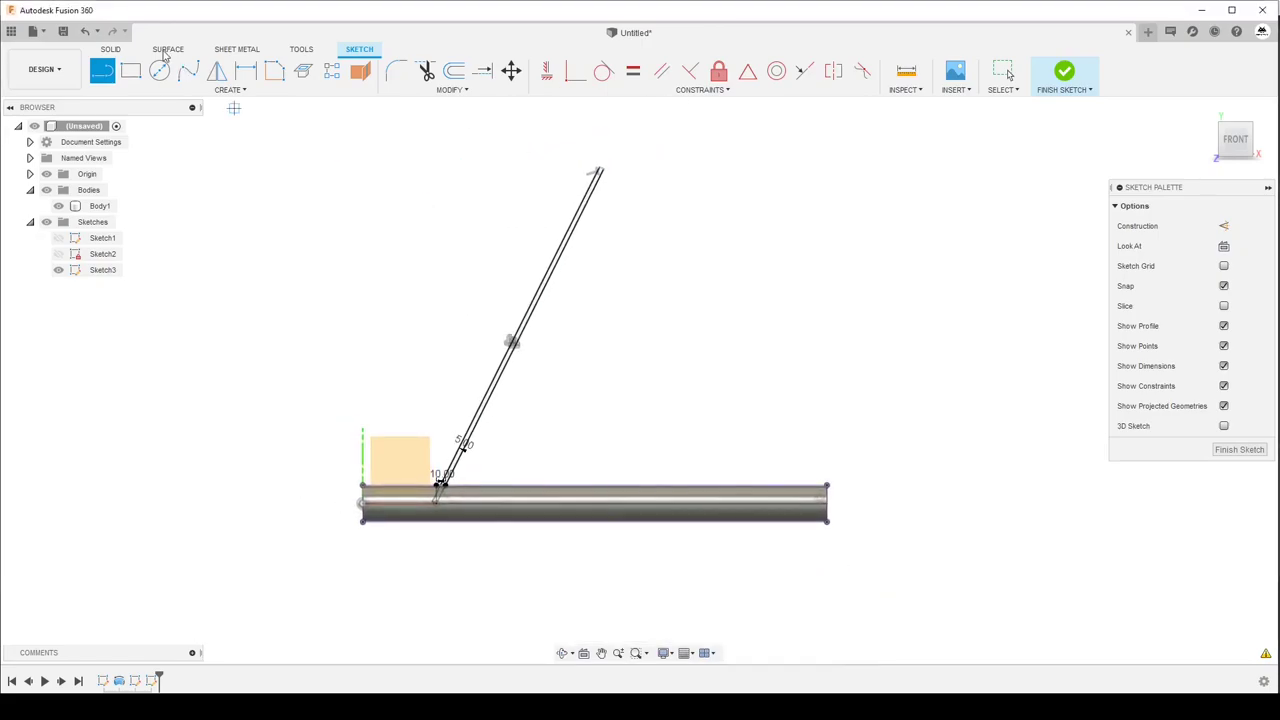
pyautogui.click(113, 50)
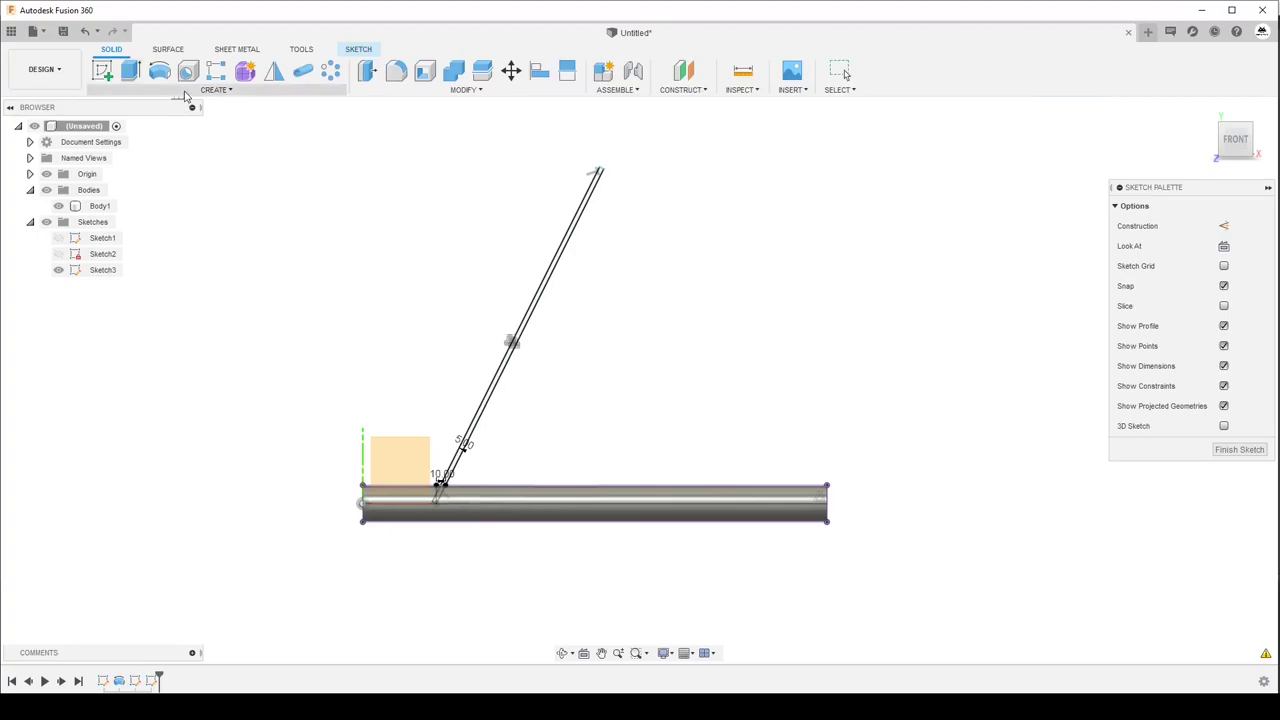
# - Start an Emboss and select the strip profiles, including the small triangular one
pyautogui.click(188, 90)
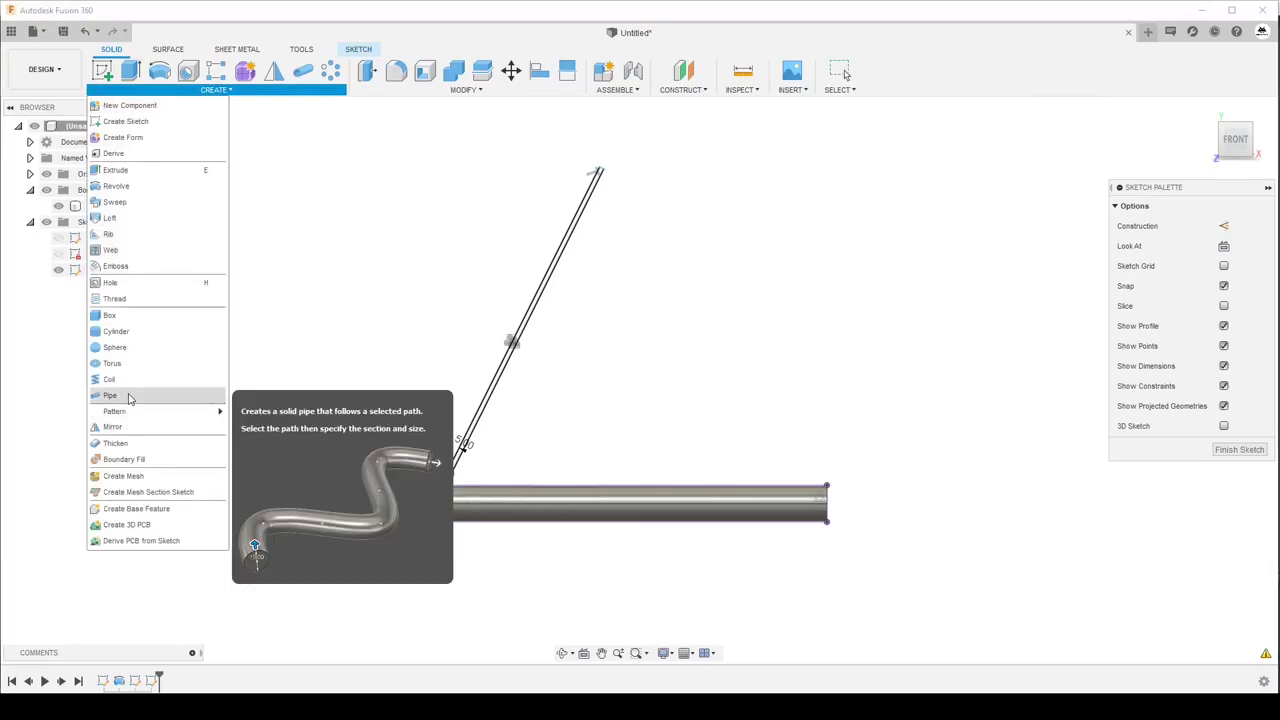
pyautogui.click(126, 266)
pyautogui.scroll(3, 440, 495)
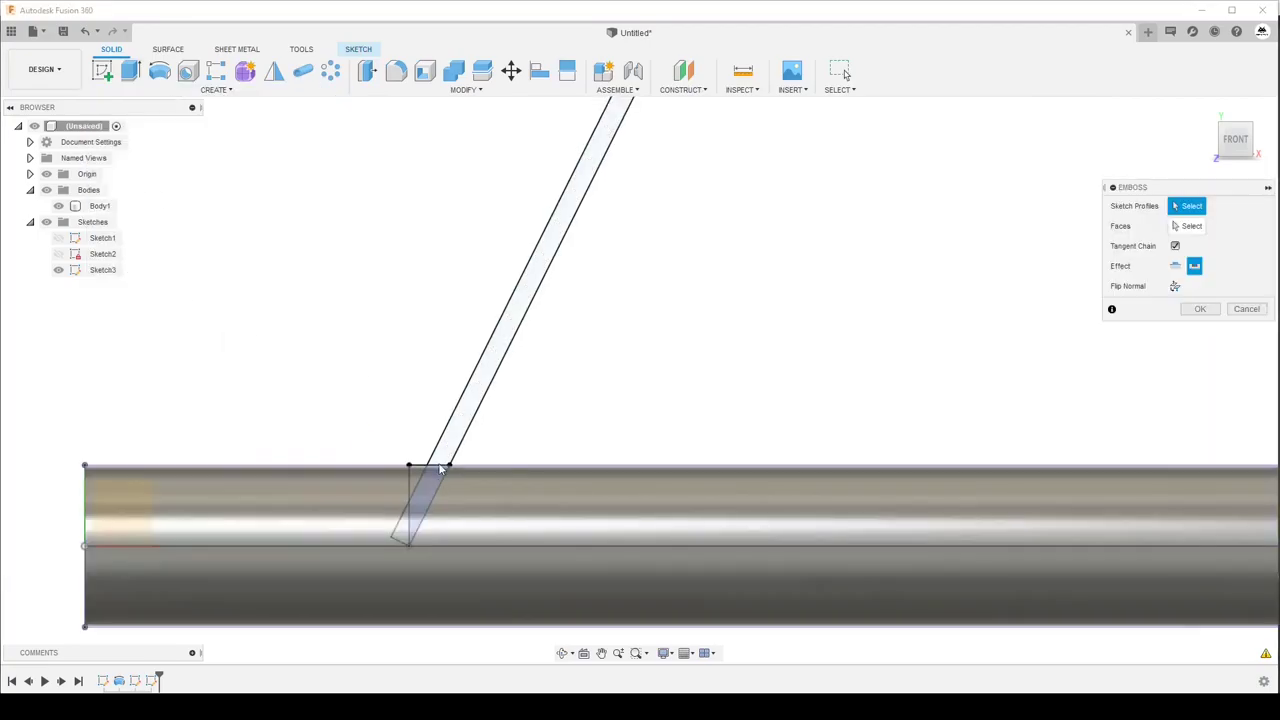
pyautogui.scroll(3, 420, 510)
pyautogui.click(440, 450)
pyautogui.click(402, 530)
pyautogui.click(390, 553)
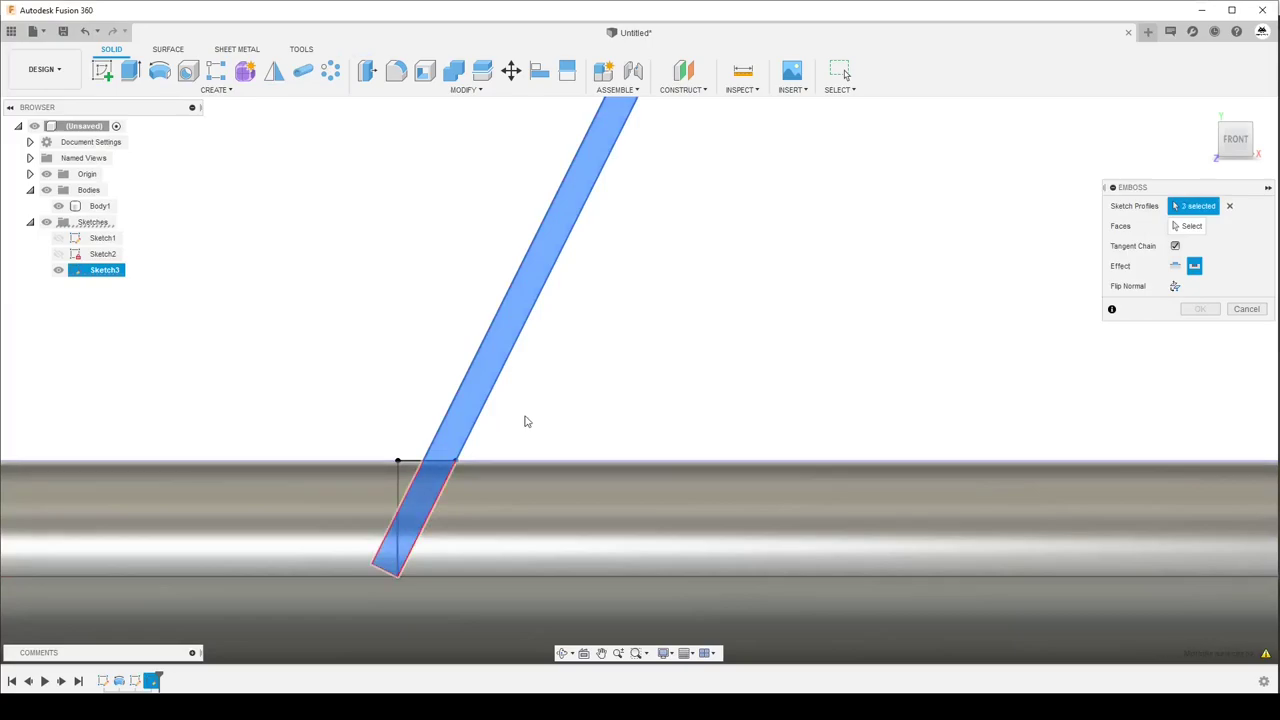
# - Wrap the strip onto the rod's round face as a raised emboss, 30 mm deep
pyautogui.click(1165, 228)
pyautogui.scroll(-3, 880, 270)
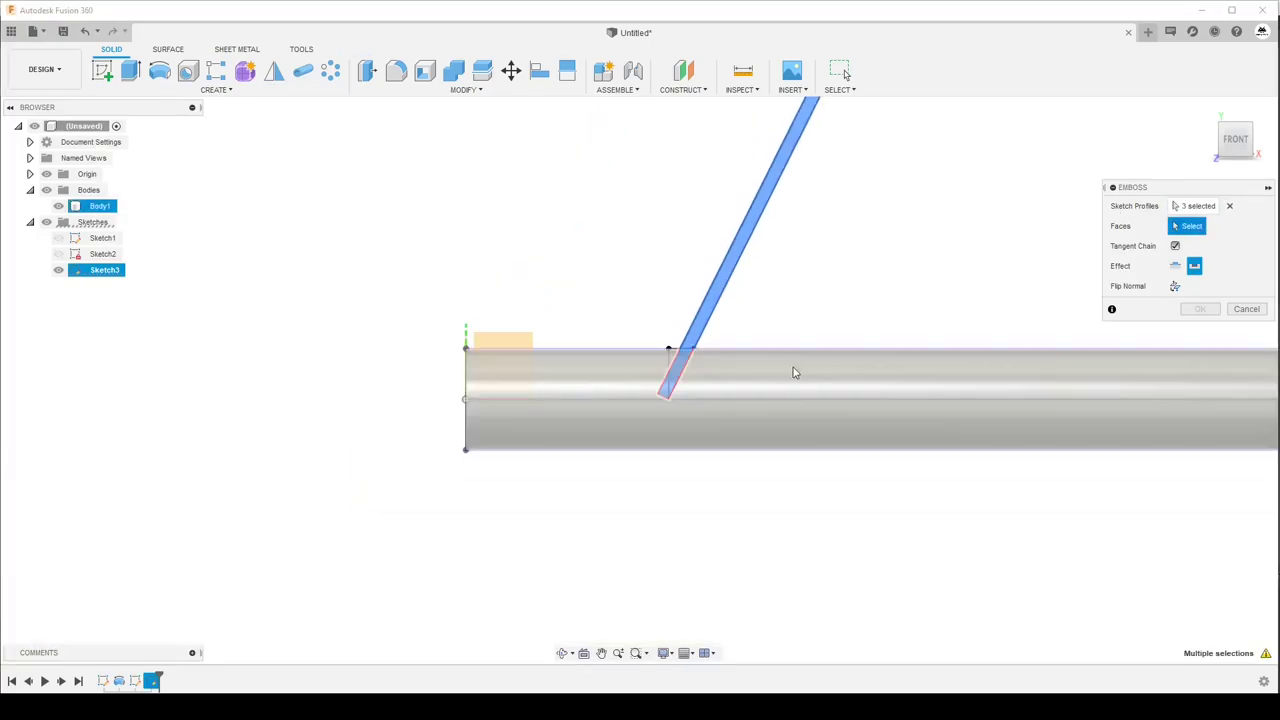
pyautogui.click(571, 351)
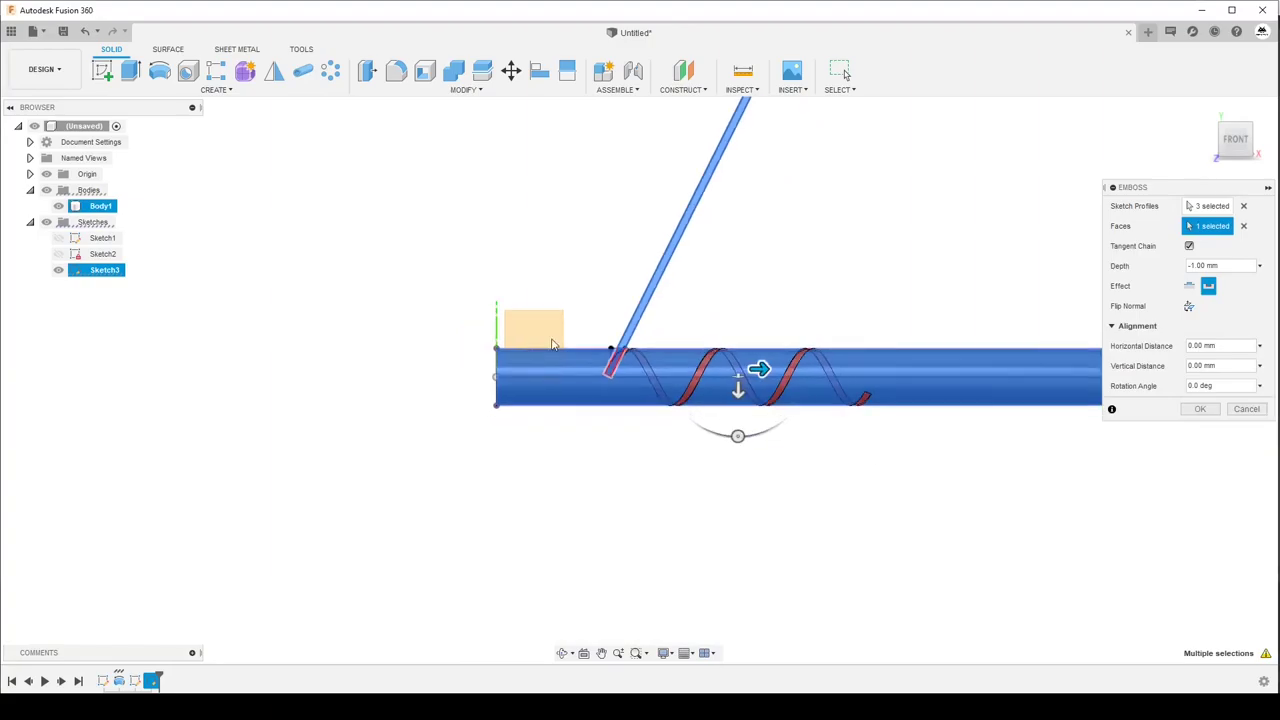
pyautogui.scroll(-2, 560, 350)
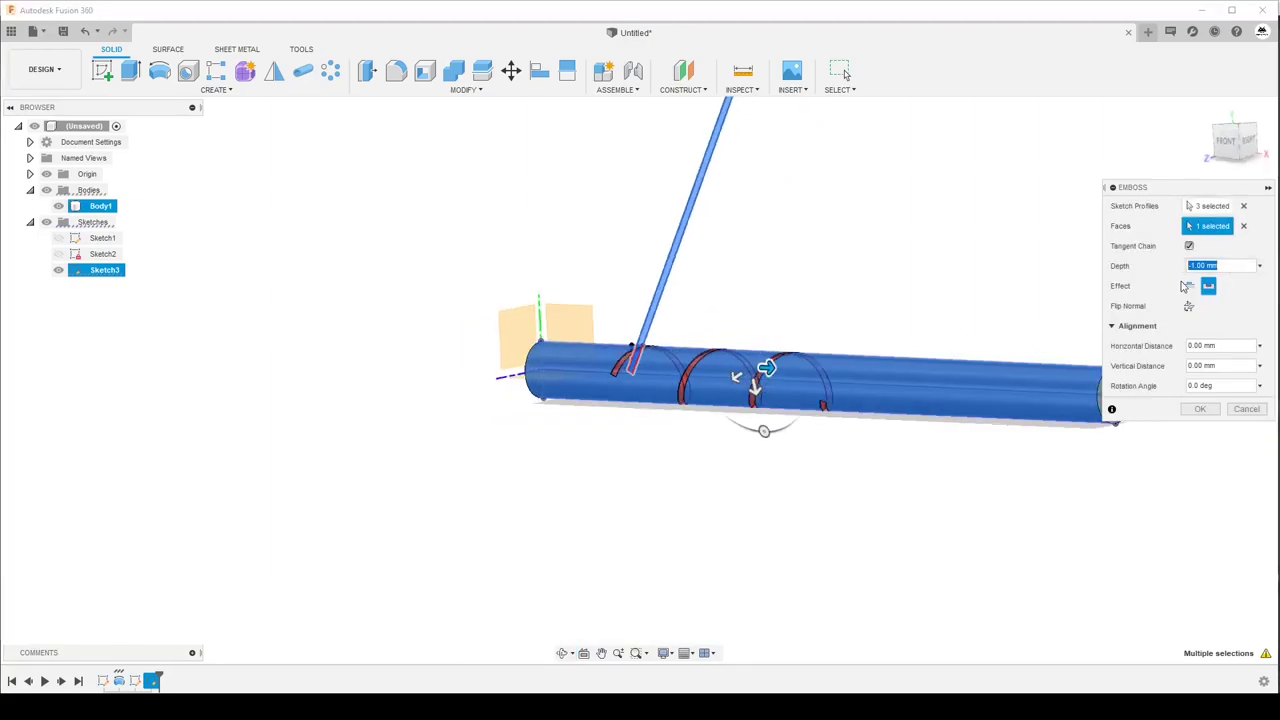
pyautogui.click(1189, 287)
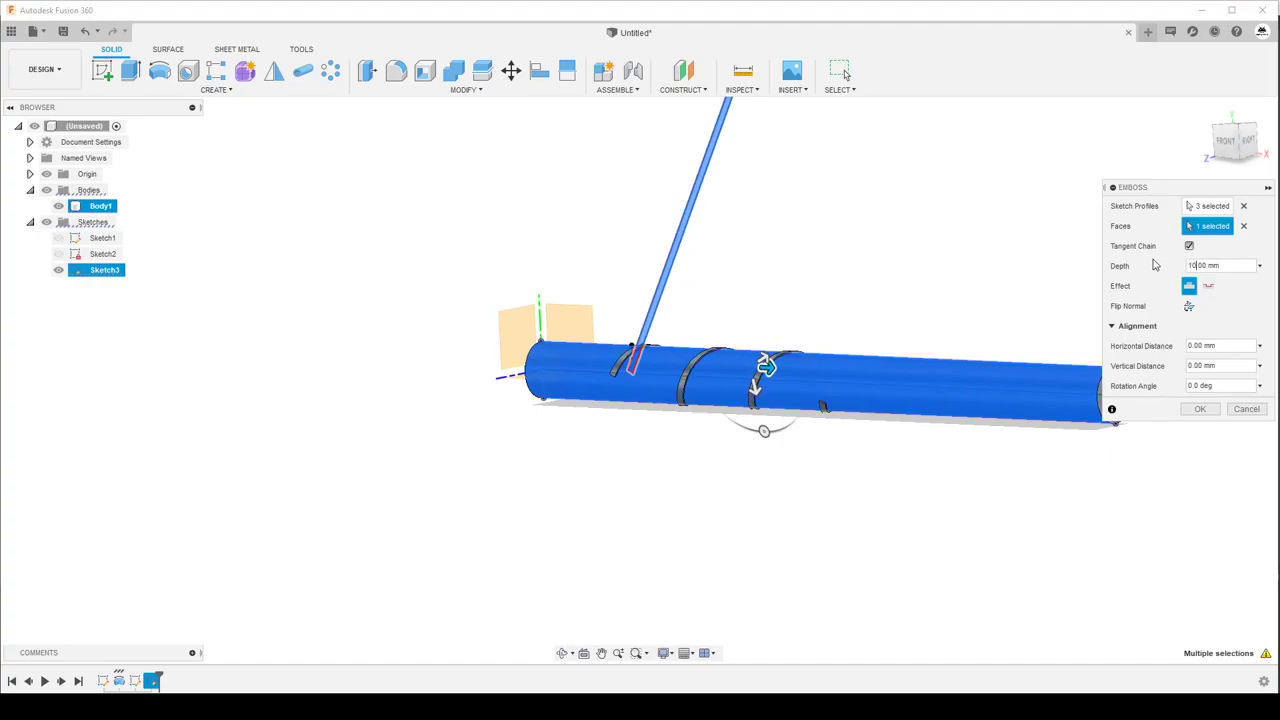
pyautogui.press('Return')
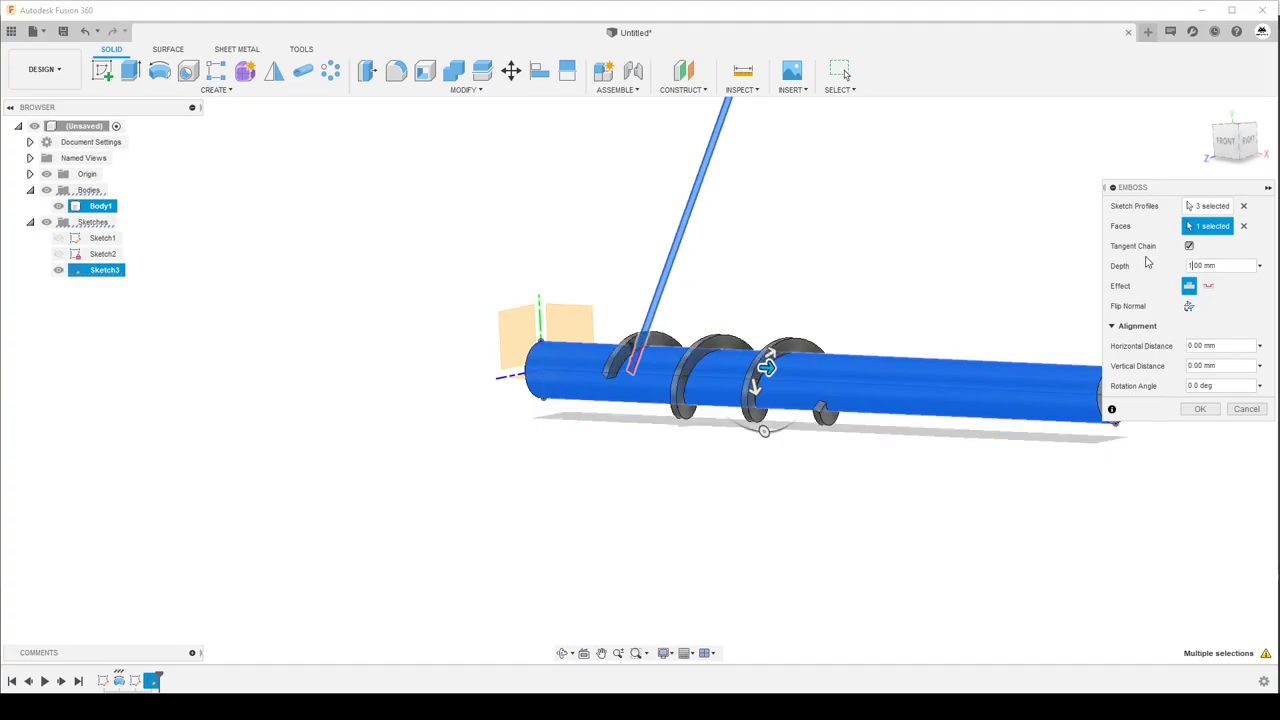
pyautogui.write('30')
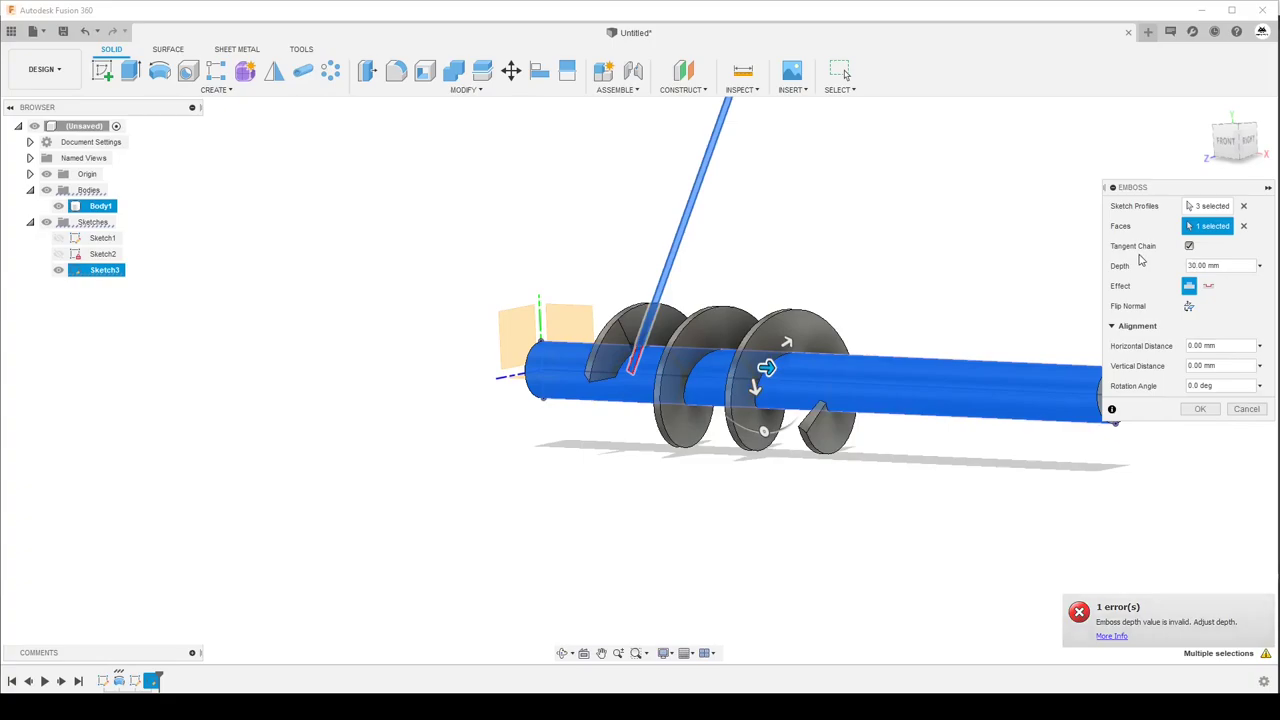
pyautogui.keyDown('shift'); pyautogui.moveTo(820, 350); pyautogui.dragTo(890, 336, button='middle'); pyautogui.keyUp('shift')
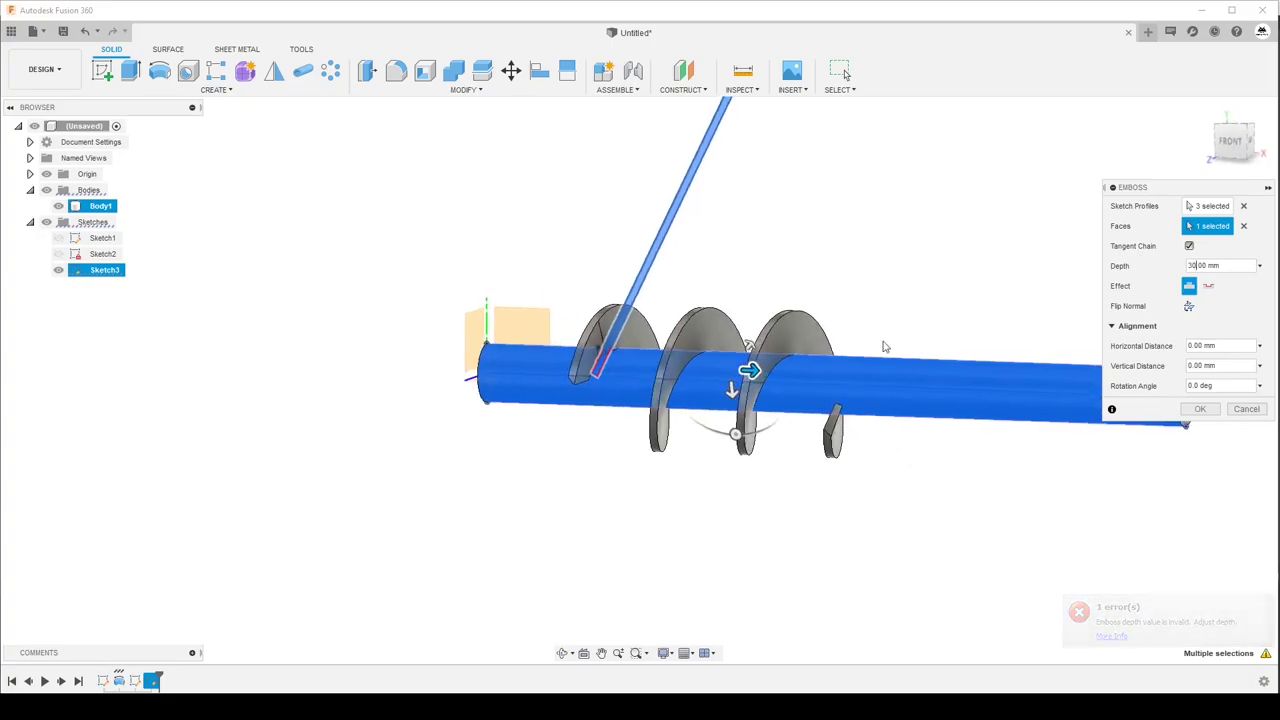
pyautogui.click(1199, 409)
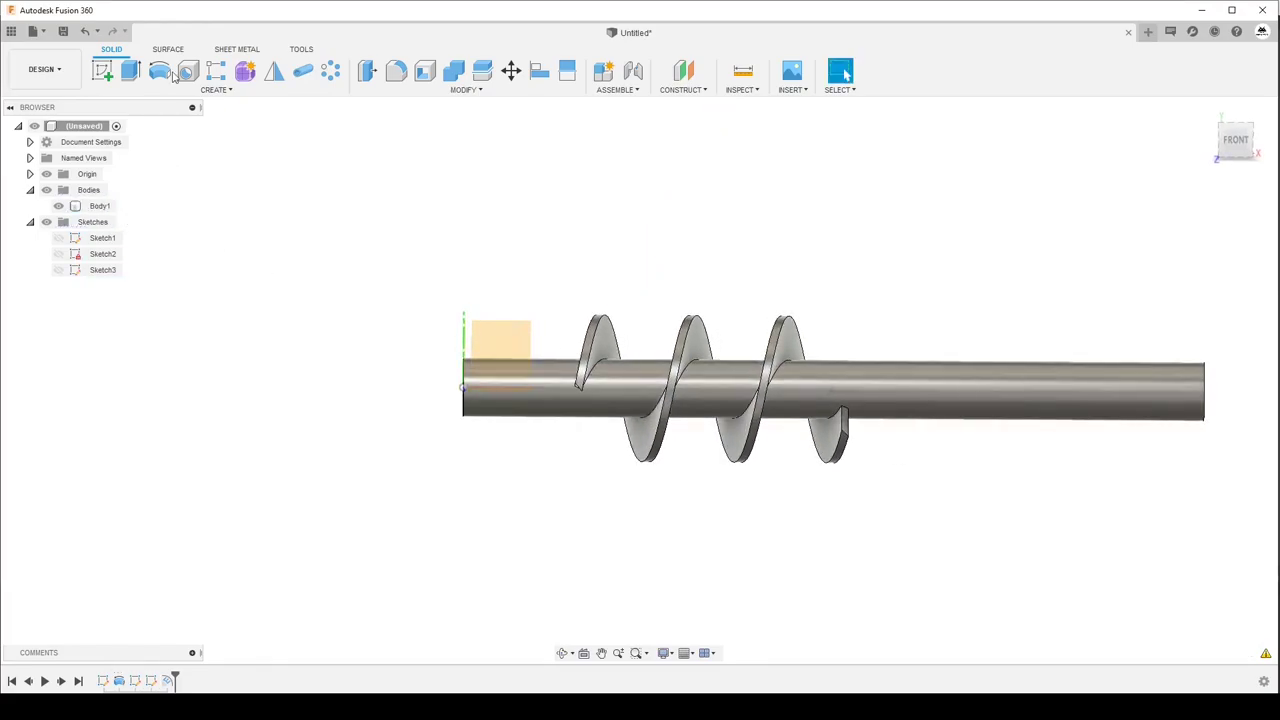
# - Orbit around the finished auger flights, then start a new sketch on the front plane
pyautogui.moveTo(824, 349)
pyautogui.keyDown('shift'); pyautogui.mouseDown(button='middle')
pyautogui.moveTo(608, 358)
pyautogui.moveTo(618, 375)
pyautogui.moveTo(631, 321)
pyautogui.moveTo(571, 374)
pyautogui.mouseUp(button='middle'); pyautogui.keyUp('shift')
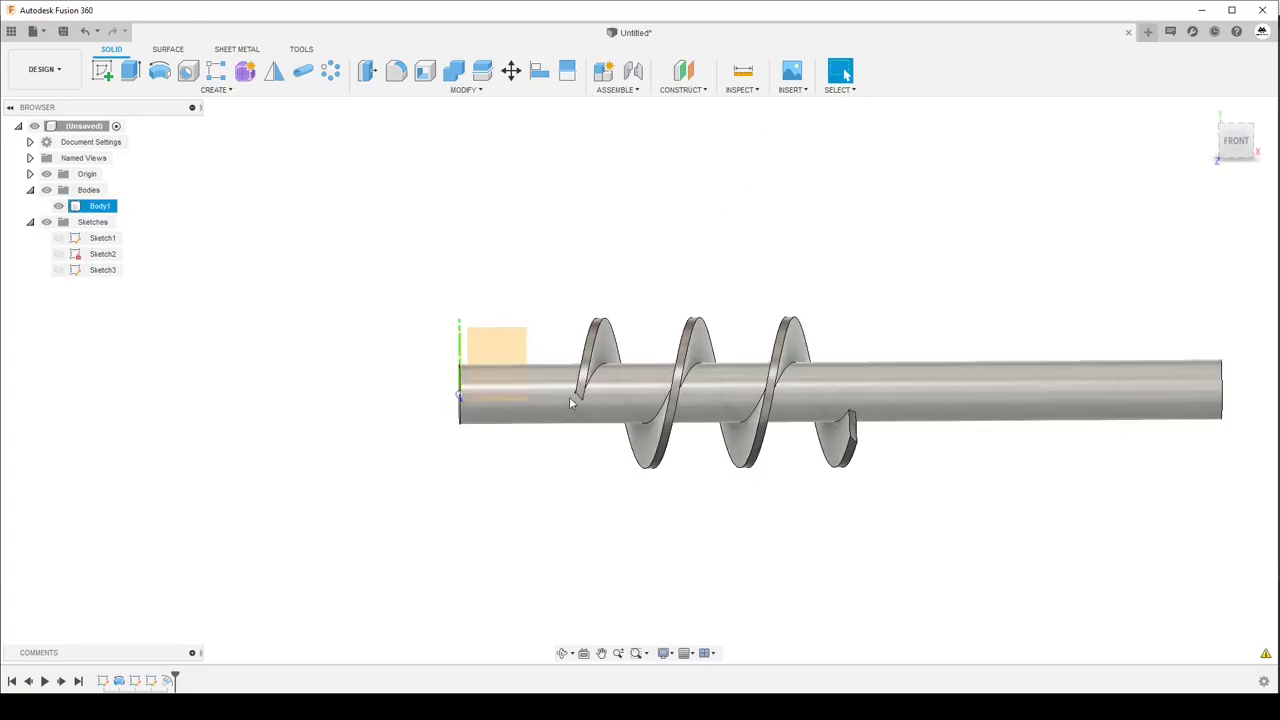
pyautogui.moveTo(571, 394)
pyautogui.keyDown('shift'); pyautogui.mouseDown(button='middle')
pyautogui.moveTo(726, 320)
pyautogui.moveTo(625, 373)
pyautogui.mouseUp(button='middle'); pyautogui.keyUp('shift')
pyautogui.press('Escape')
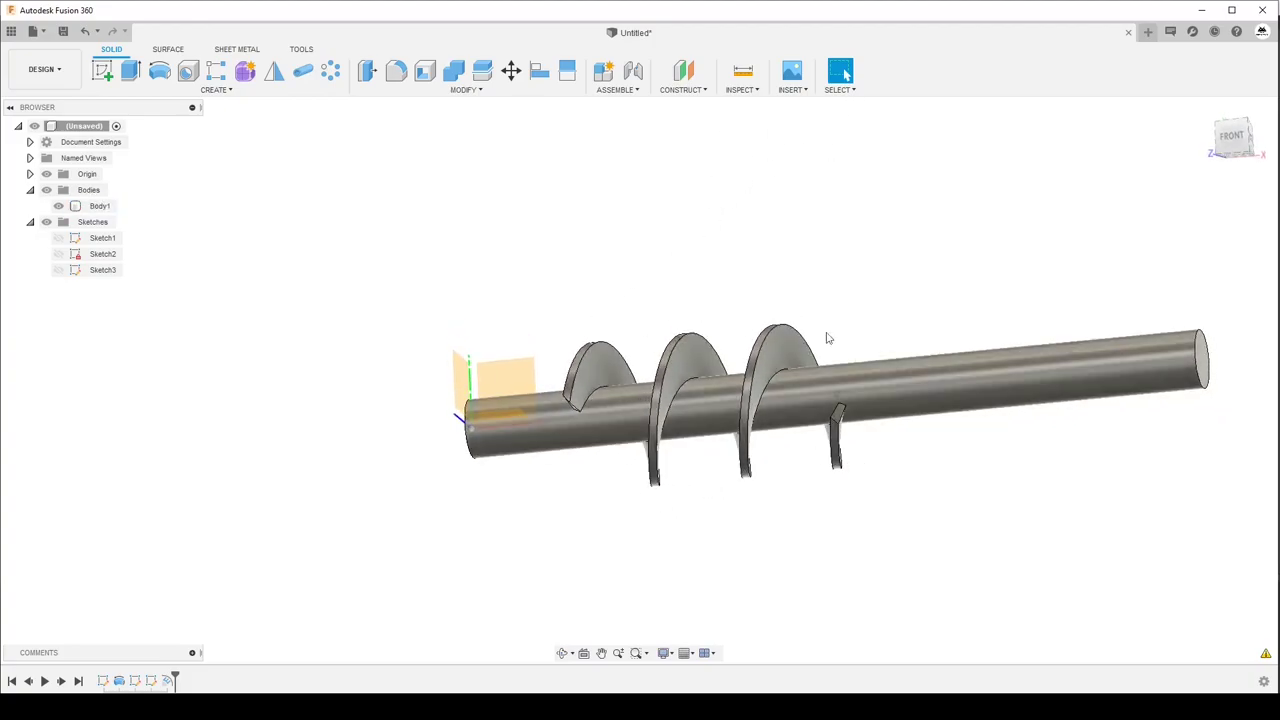
pyautogui.moveTo(826, 338)
pyautogui.keyDown('shift'); pyautogui.mouseDown(button='middle')
pyautogui.moveTo(811, 408)
pyautogui.moveTo(790, 405)
pyautogui.moveTo(414, 277)
pyautogui.mouseUp(button='middle'); pyautogui.keyUp('shift')
pyautogui.click(788, 400)
pyautogui.click(357, 280)
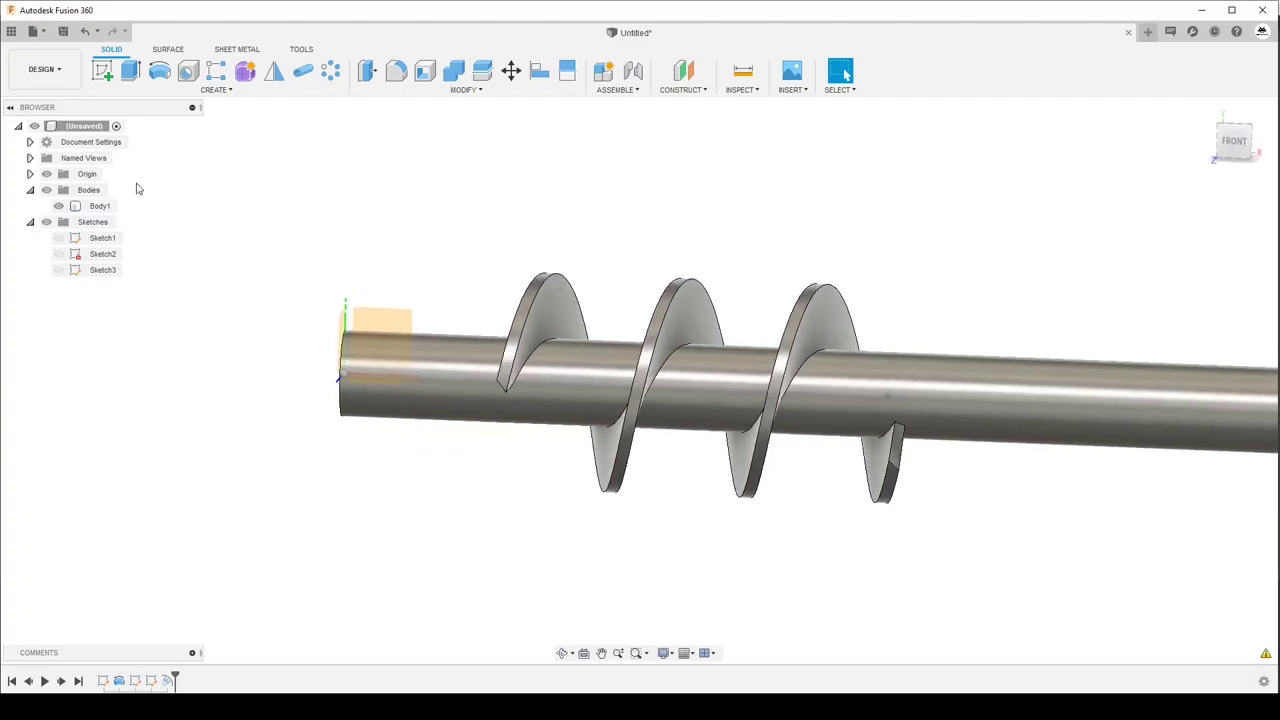
pyautogui.click(102, 70)
pyautogui.click(396, 336)
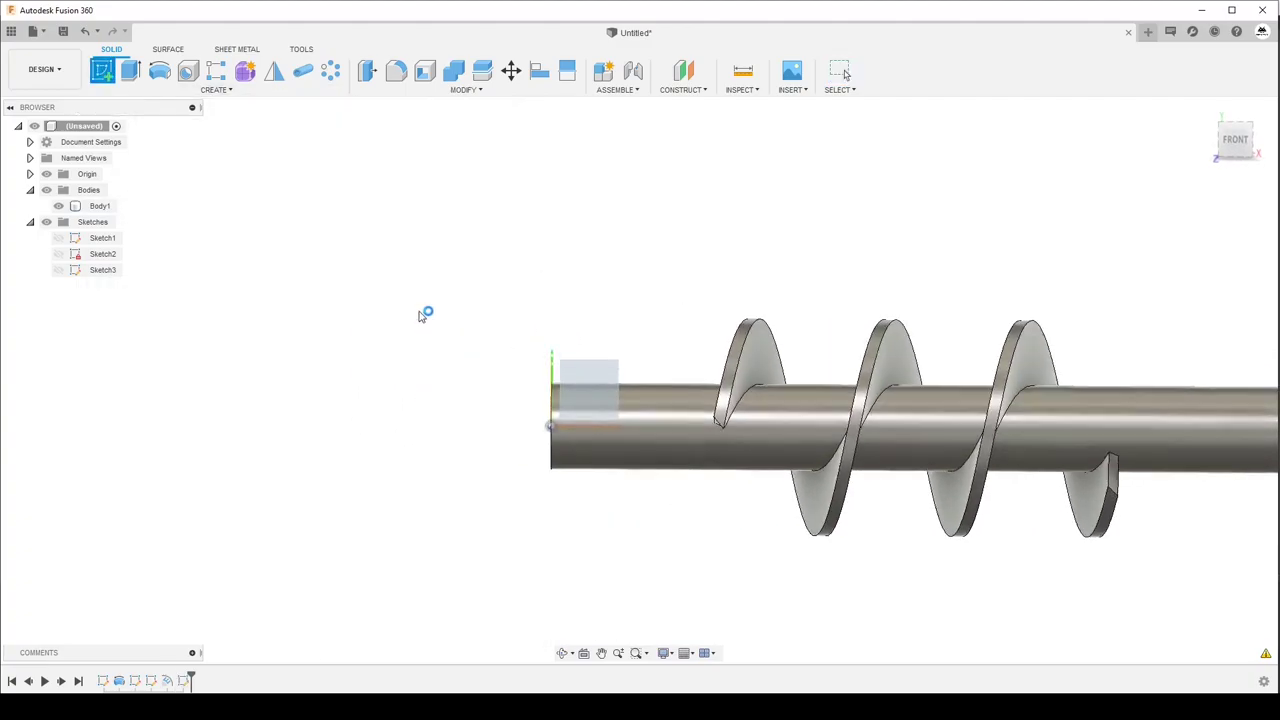
# - Project the whole auger body (Body1) into the new sketch
pyautogui.press('p')
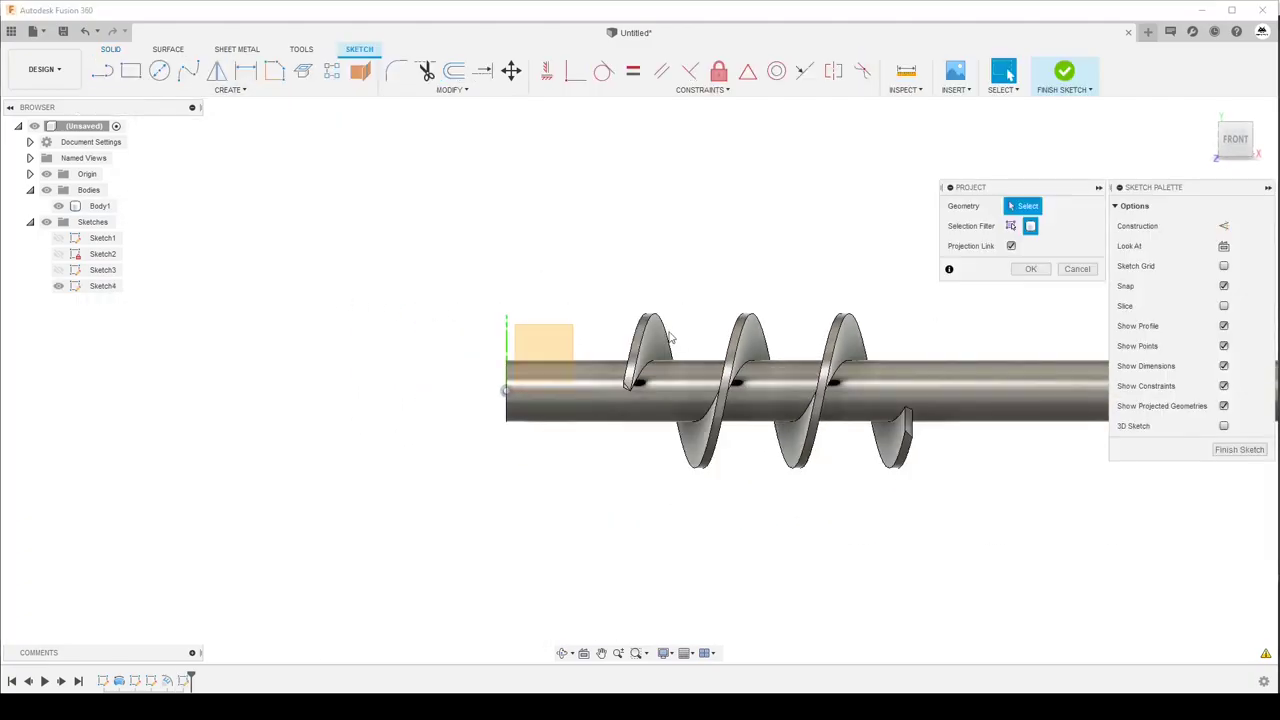
pyautogui.click(753, 340)
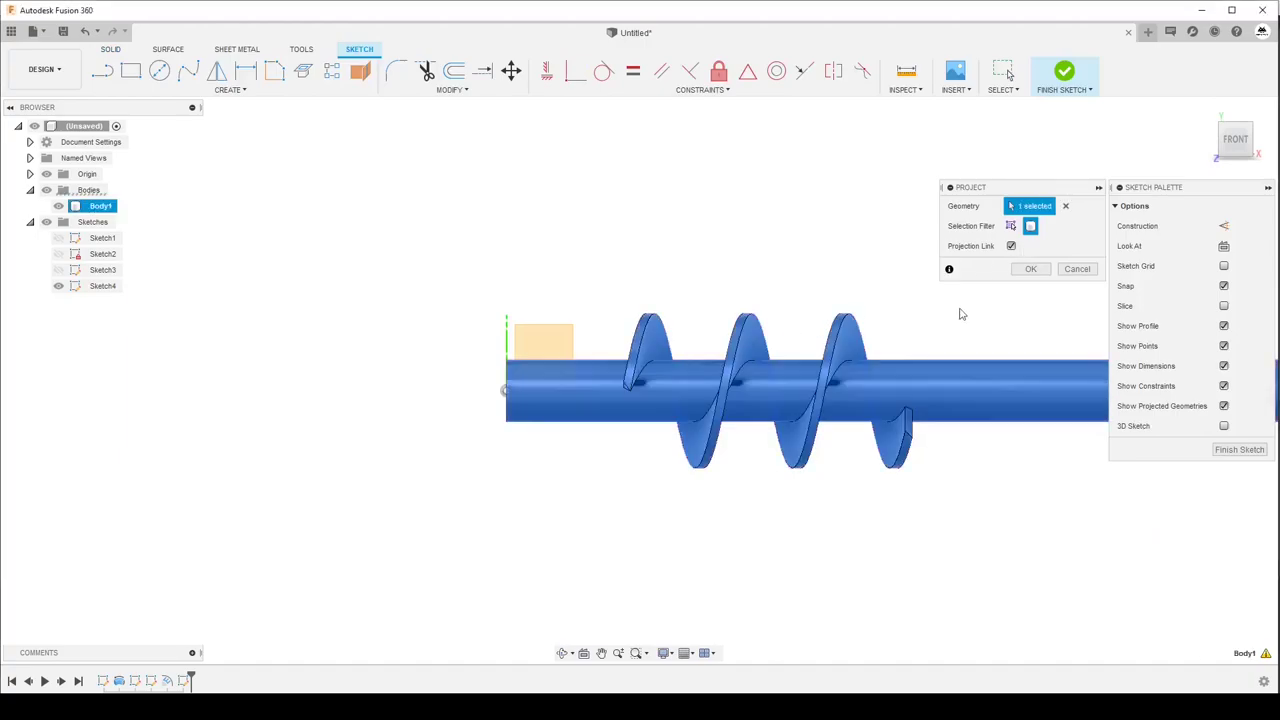
pyautogui.click(1031, 268)
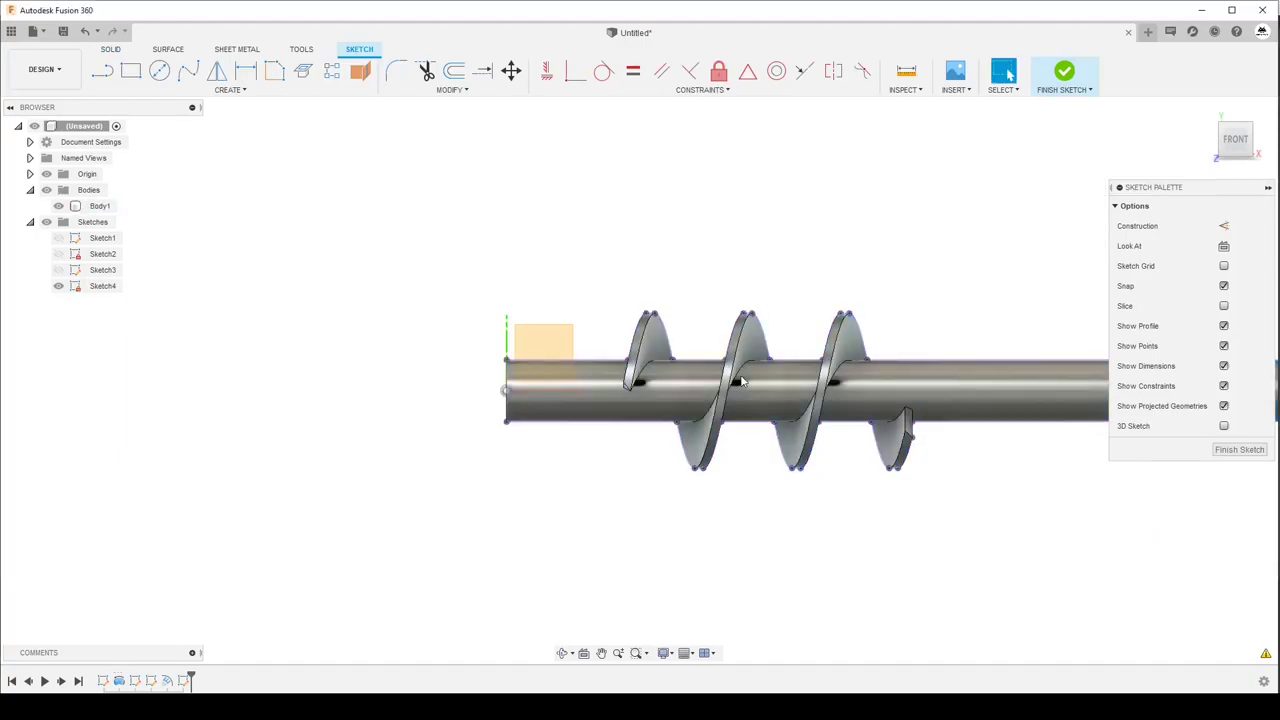
# - Measure the 62.832 mm pitch between the tops of two neighbouring flights
pyautogui.click(906, 71)
pyautogui.scroll(3, 716, 294)
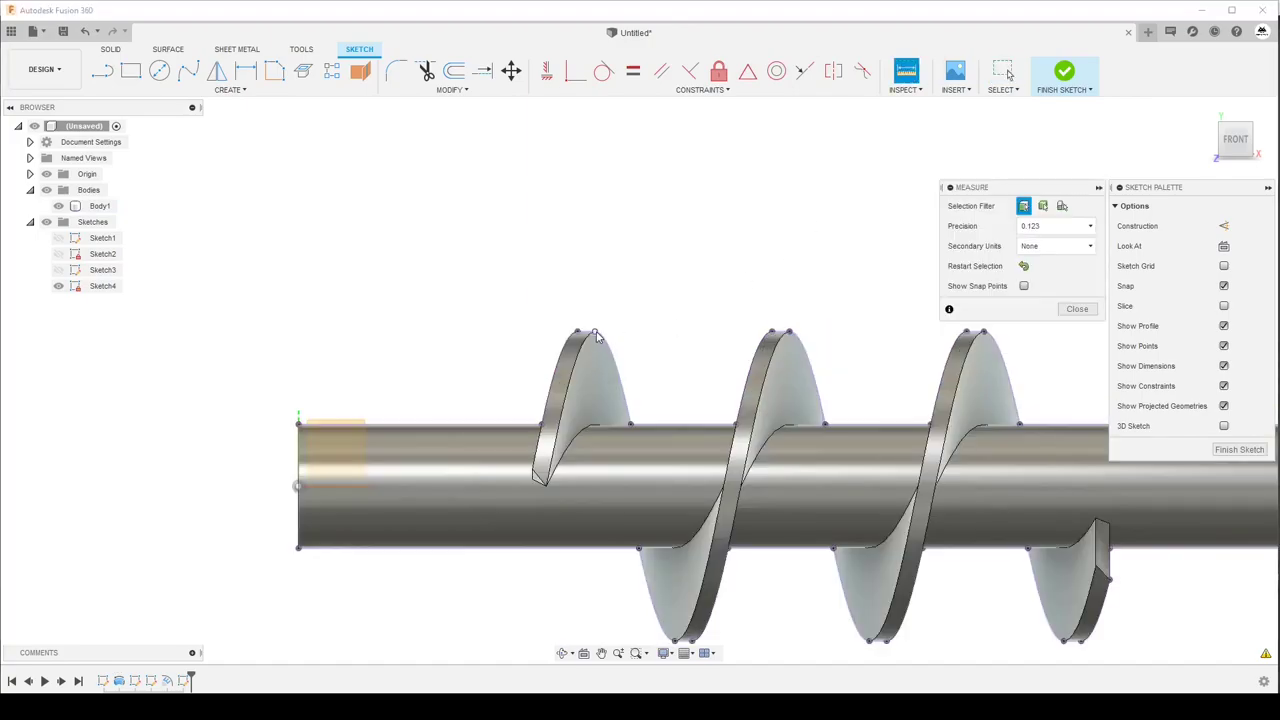
pyautogui.click(595, 334)
pyautogui.click(790, 336)
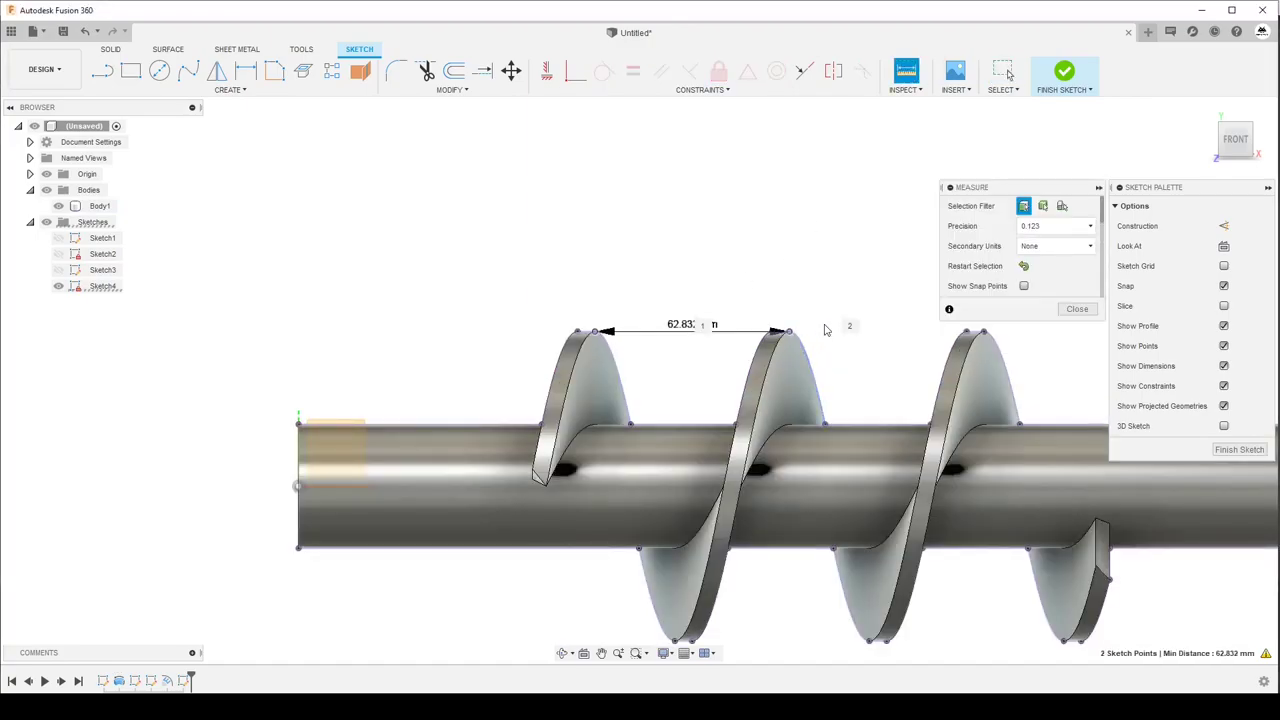
pyautogui.scroll(2, 672, 339)
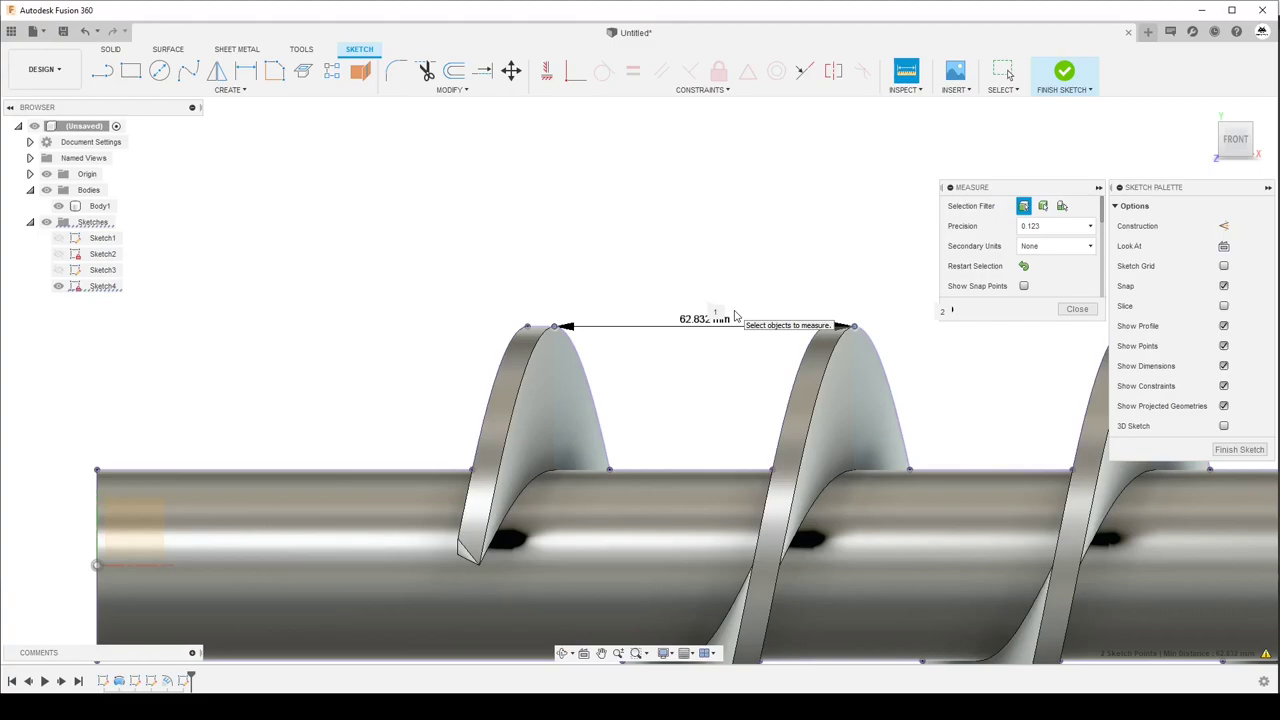
pyautogui.click(1077, 310)
pyautogui.scroll(-2, 707, 270)
# - Make Sketch3 visible again in the browser and open it with Edit Sketch
pyautogui.click(58, 270)
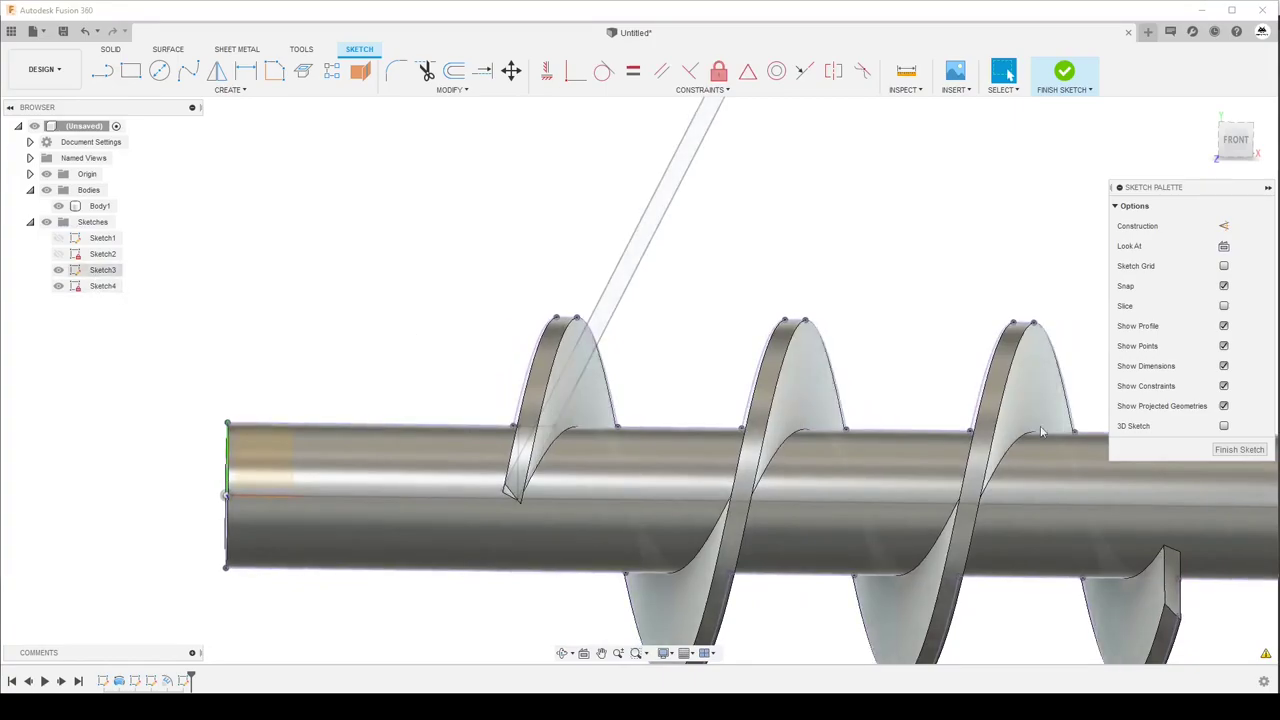
pyautogui.click(100, 269)
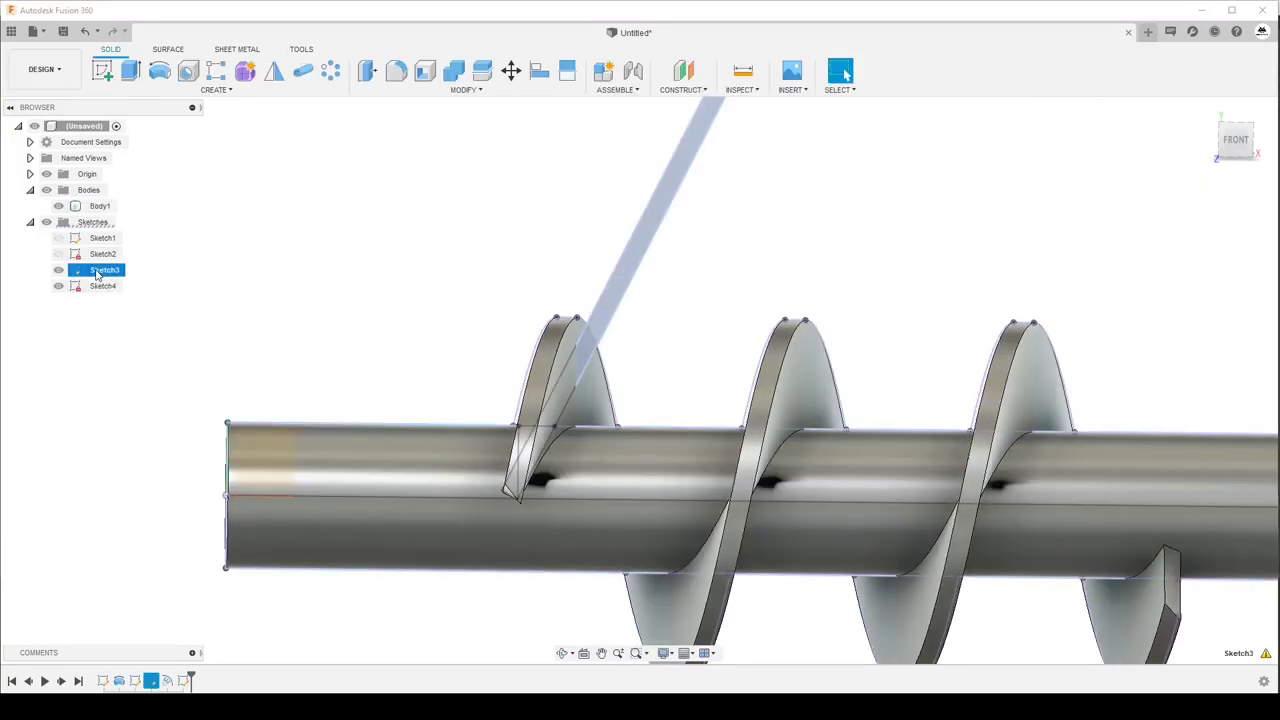
pyautogui.rightClick(100, 269)
pyautogui.click(110, 294)
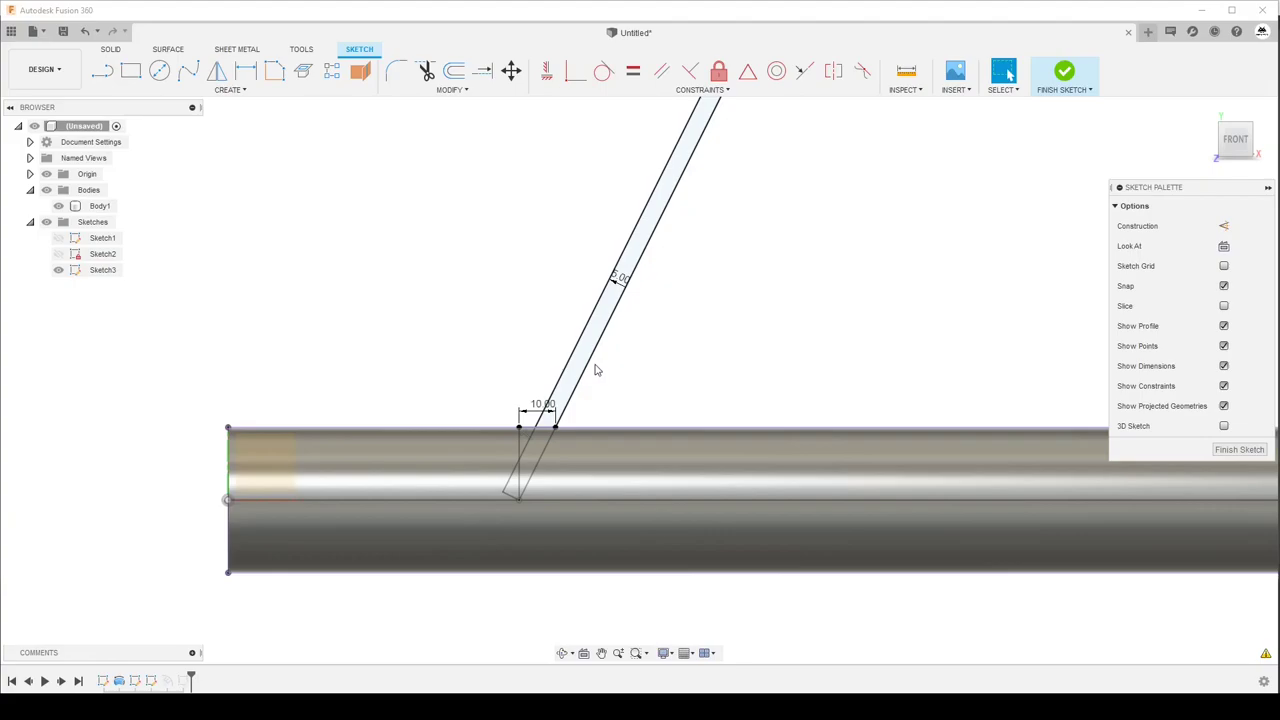
# - Change Sketch3's 10.00 dimension to 3.18309 mm and finish the sketch to tighten the flights
pyautogui.doubleClick(537, 406)
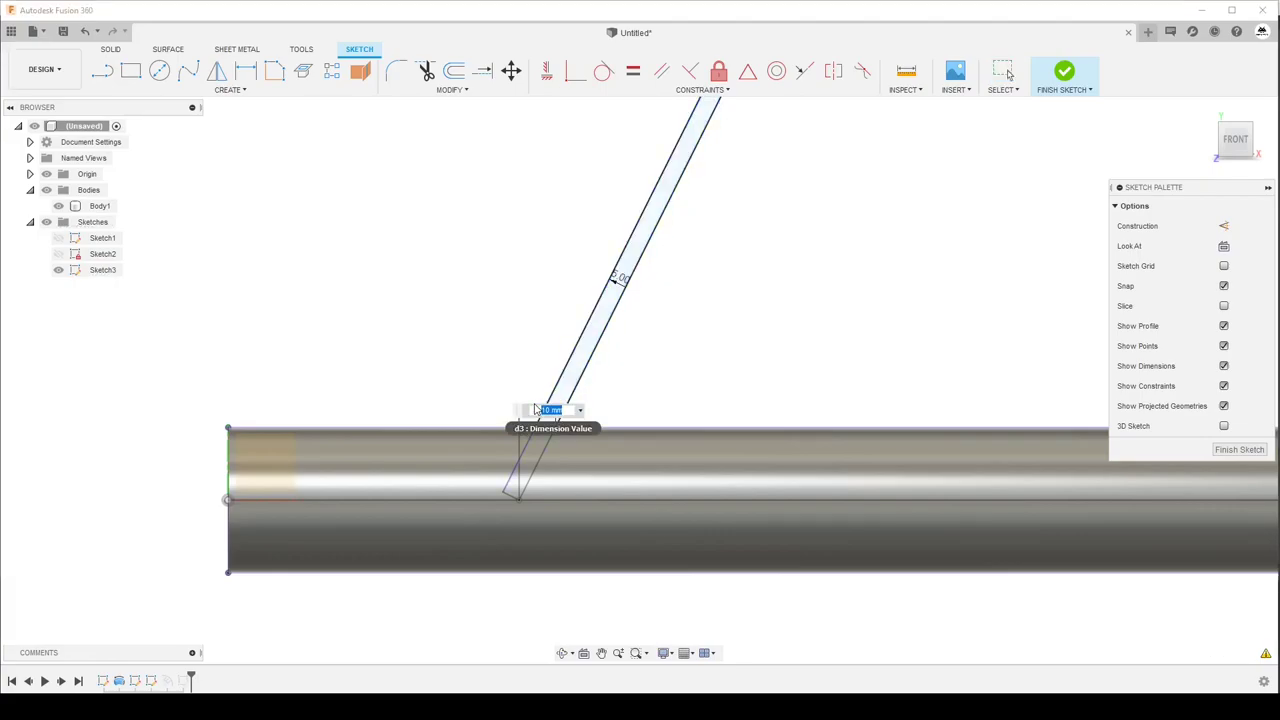
pyautogui.click(537, 410)
pyautogui.press('BackSpace')
pyautogui.press('BackSpace')
pyautogui.press('BackSpace')
pyautogui.write('3.18')
pyautogui.write('3')
pyautogui.write('09')
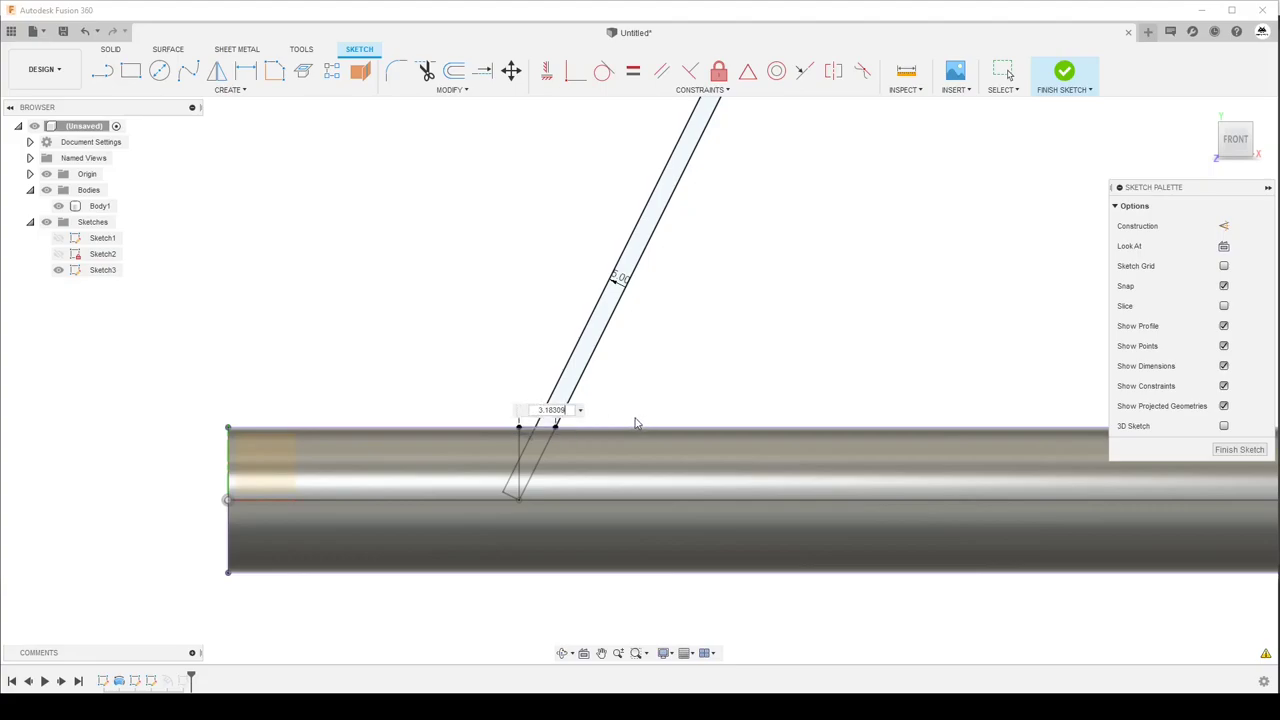
pyautogui.press('Return')
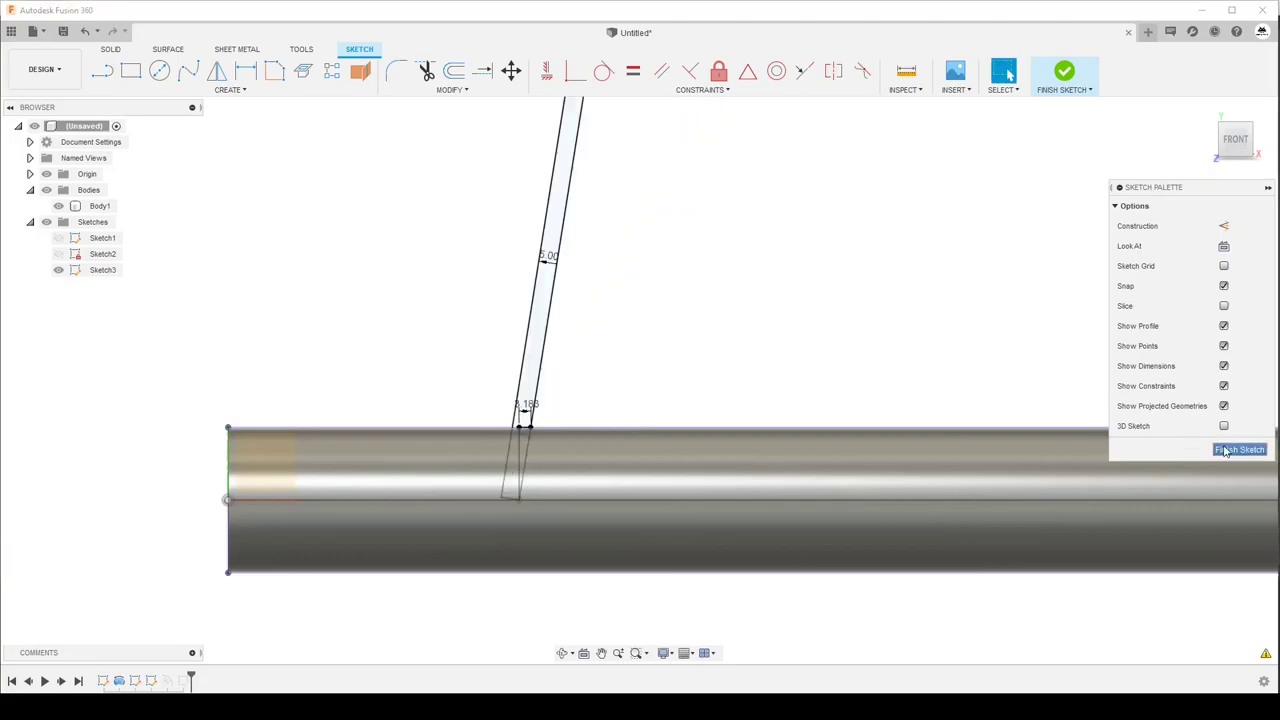
pyautogui.click(1239, 449)
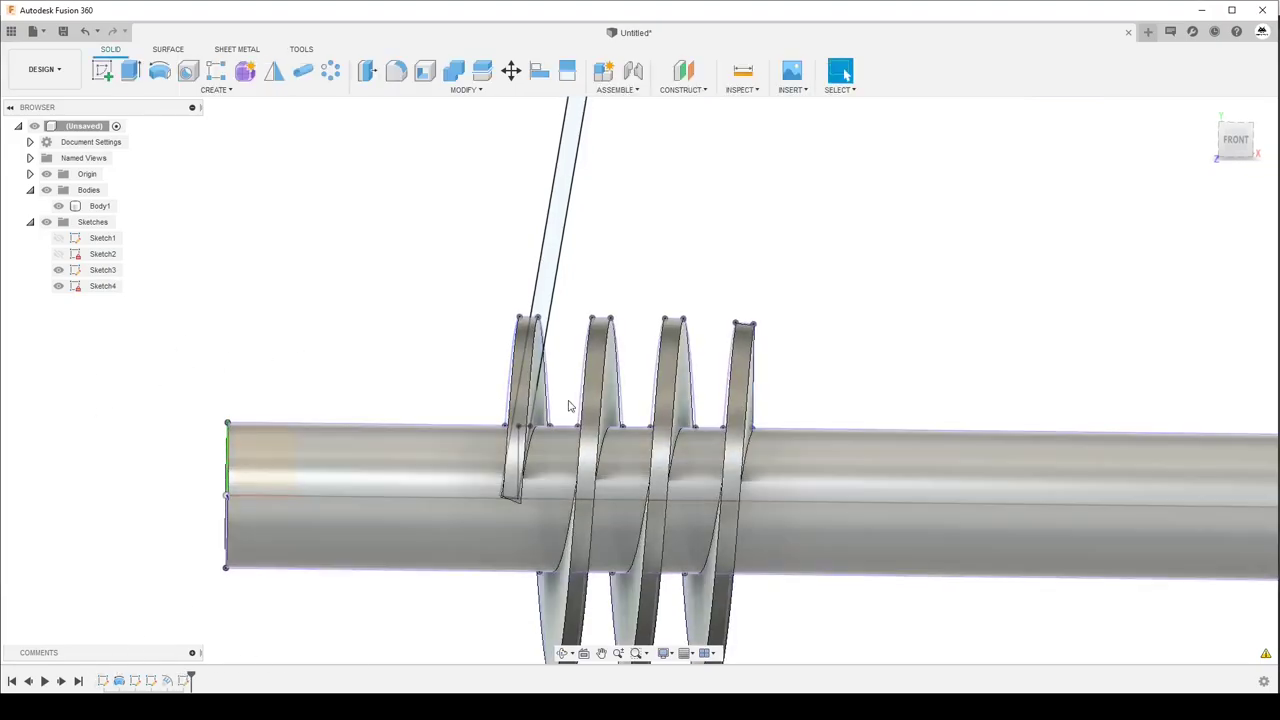
# - Measure between two adjacent flight tops, confirming the pitch now reads 20.00 mm
pyautogui.click(742, 70)
pyautogui.scroll(3, 557, 306)
pyautogui.scroll(1, 557, 306)
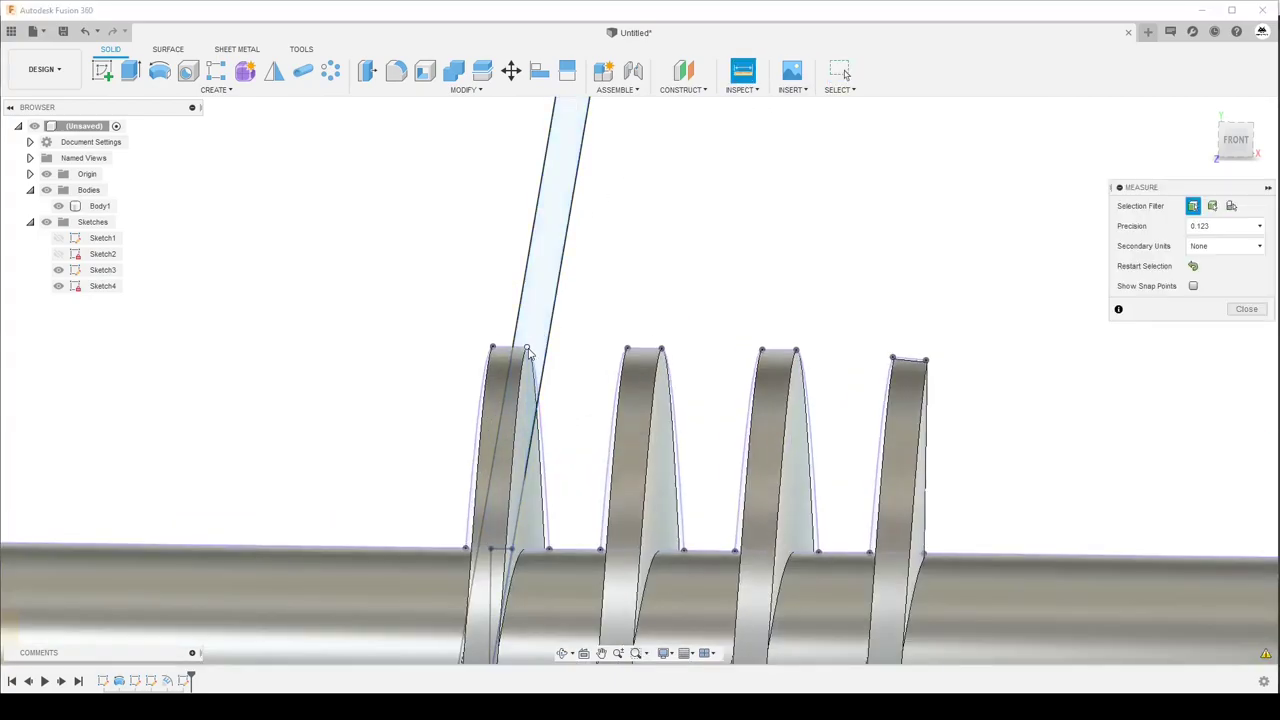
pyautogui.click(661, 350)
pyautogui.click(661, 350)
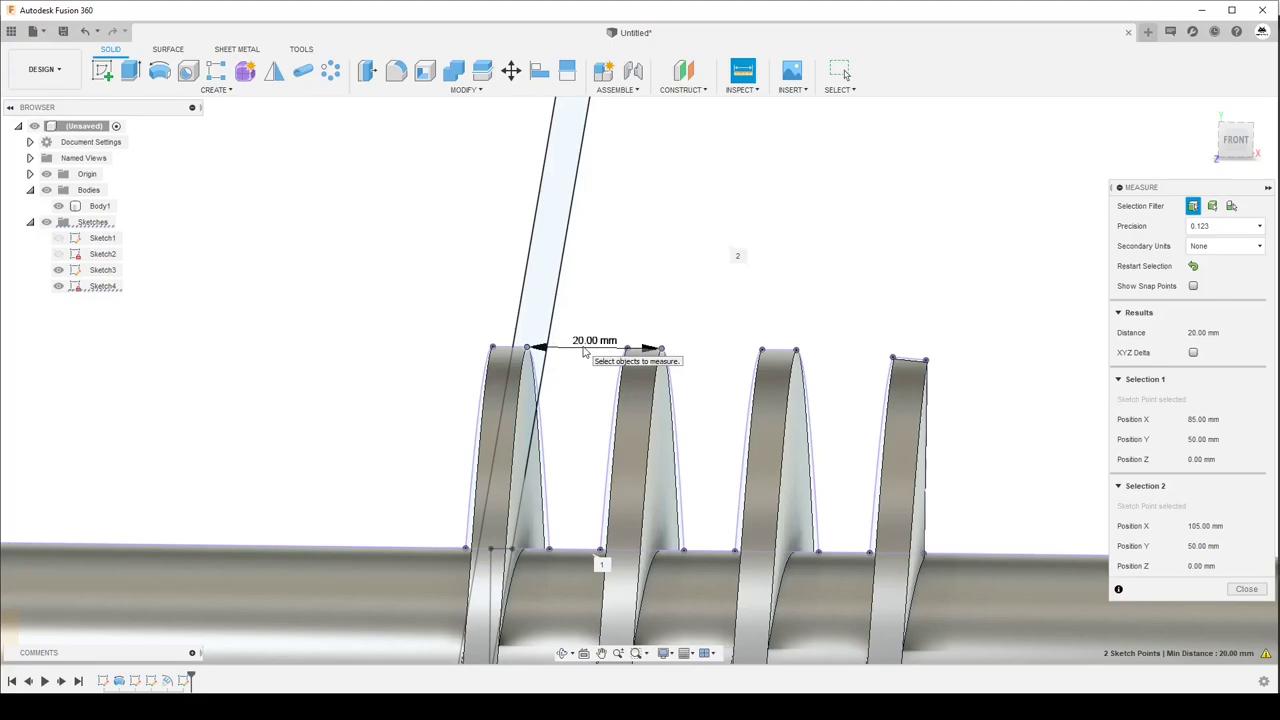
# - Orbit the auger to inspect the tightened flights from the rod's end and oblique angles
pyautogui.keyDown('shift'); pyautogui.moveTo(585, 352); pyautogui.dragTo(505, 357, button='middle'); pyautogui.keyUp('shift')
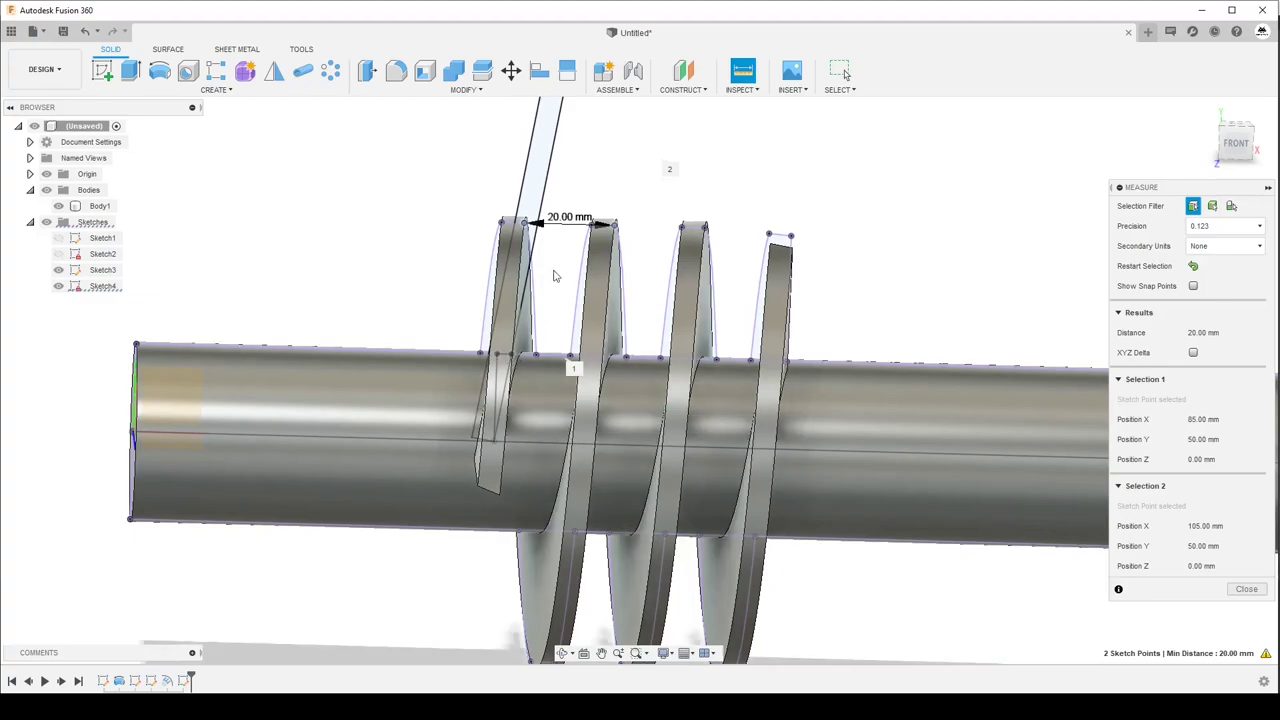
pyautogui.keyDown('shift'); pyautogui.moveTo(580, 228); pyautogui.dragTo(553, 291, button='middle'); pyautogui.keyUp('shift')
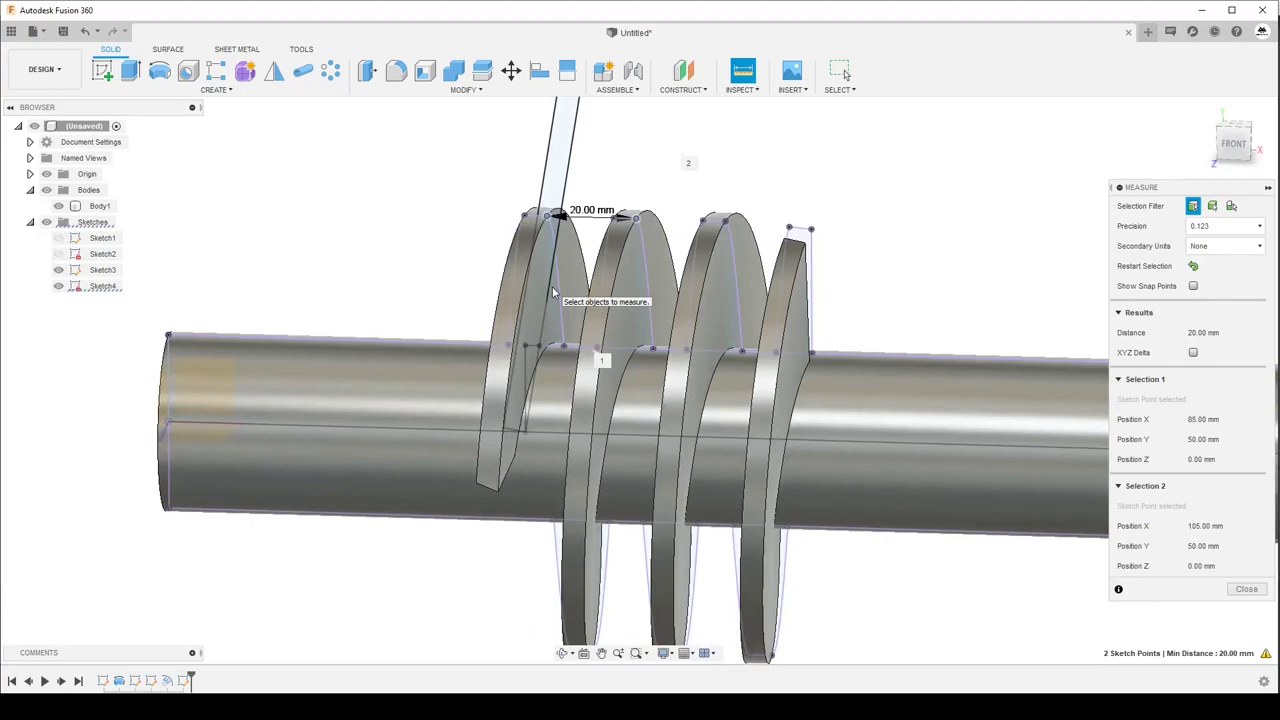
pyautogui.keyDown('shift'); pyautogui.moveTo(553, 291); pyautogui.dragTo(553, 291, button='middle'); pyautogui.keyUp('shift')
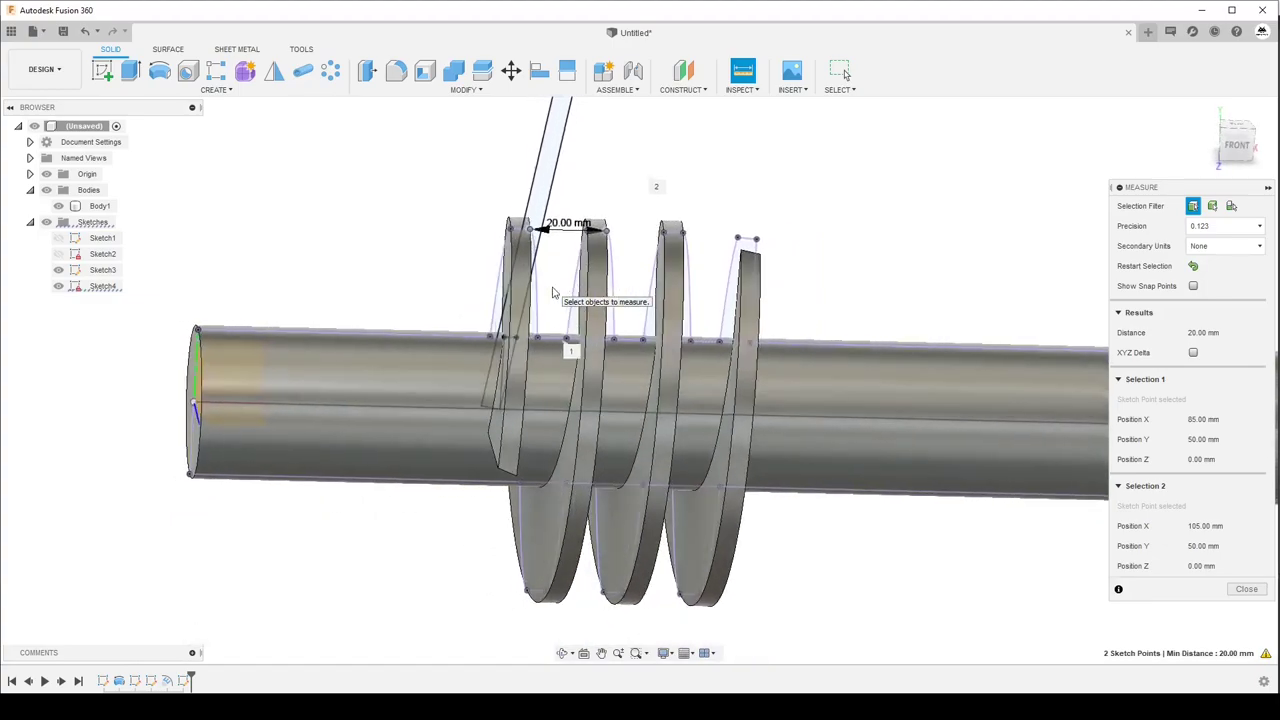
pyautogui.keyDown('shift'); pyautogui.moveTo(553, 291); pyautogui.dragTo(553, 291, button='middle'); pyautogui.keyUp('shift')
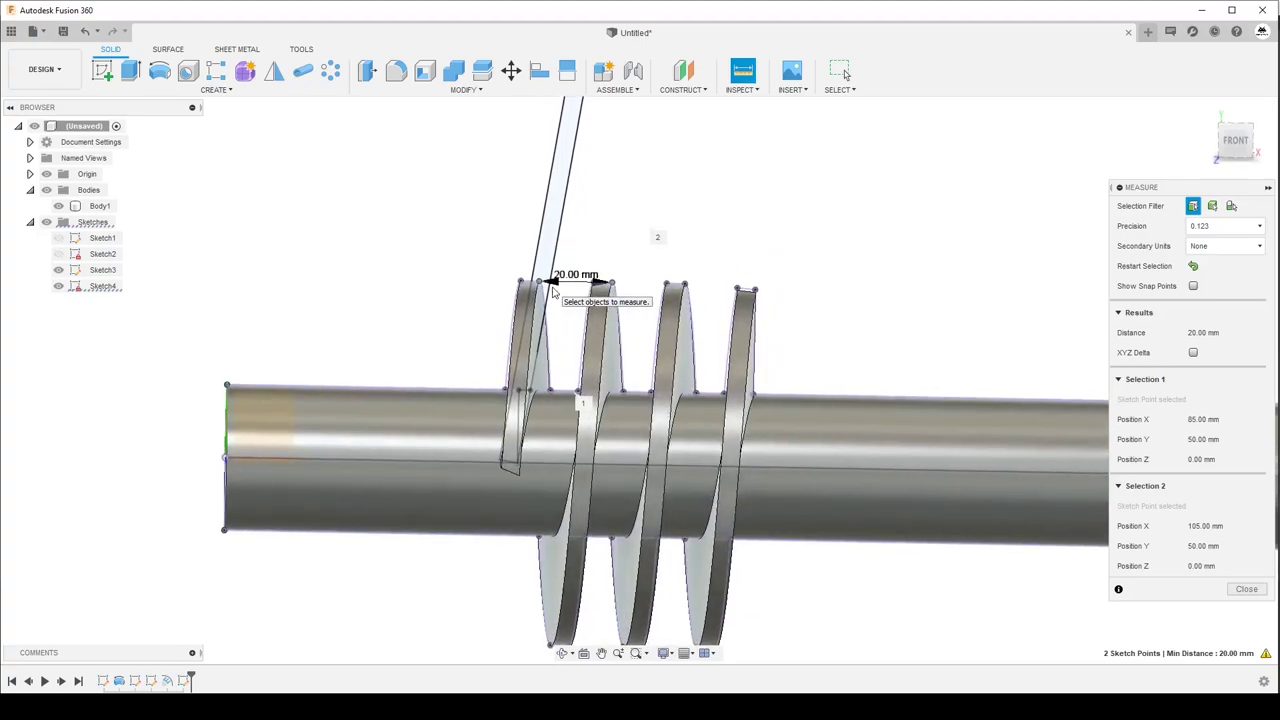
pyautogui.keyDown('shift'); pyautogui.moveTo(553, 291); pyautogui.dragTo(858, 268, button='middle'); pyautogui.keyUp('shift')
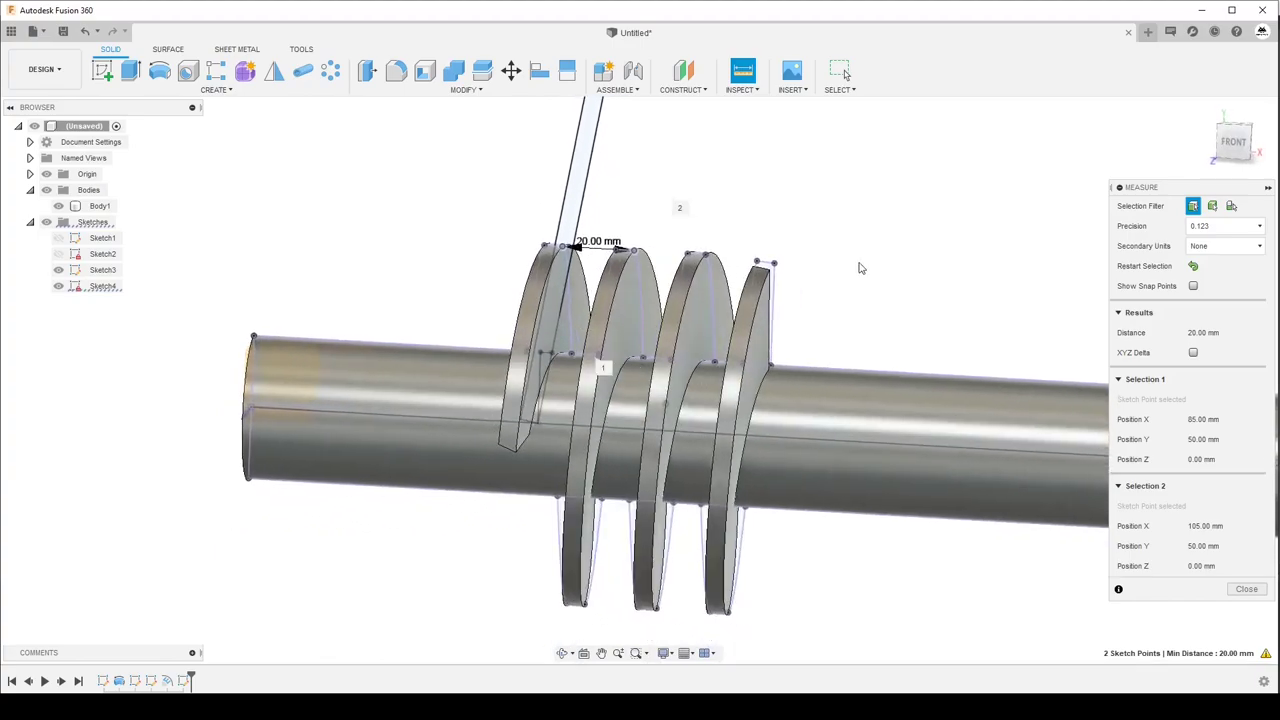